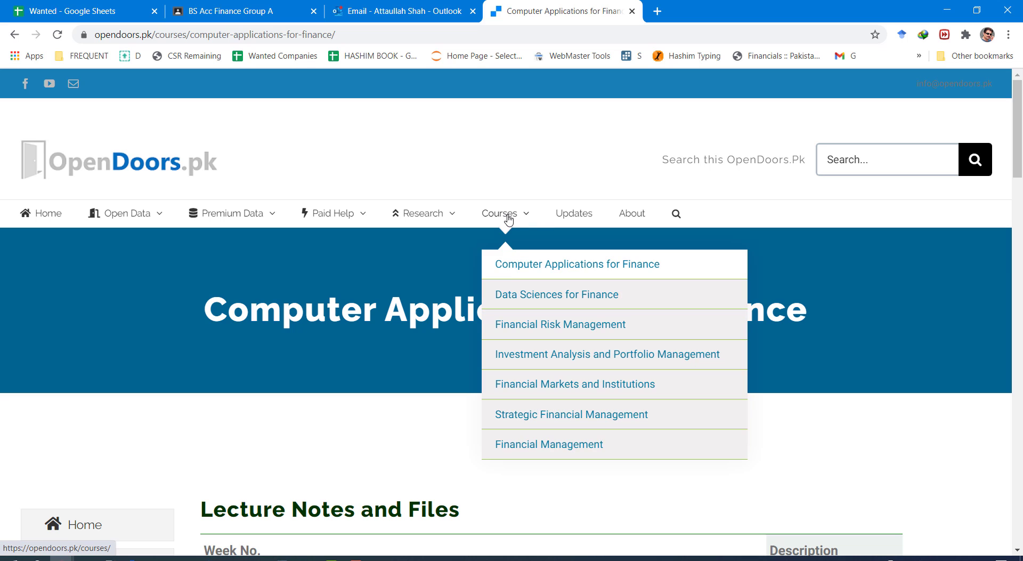
Look through the course's lecture list on the web page and switch to the Pivot-Tables.xlsx workbook in Excel.
scroll(213, 530, down, 5)
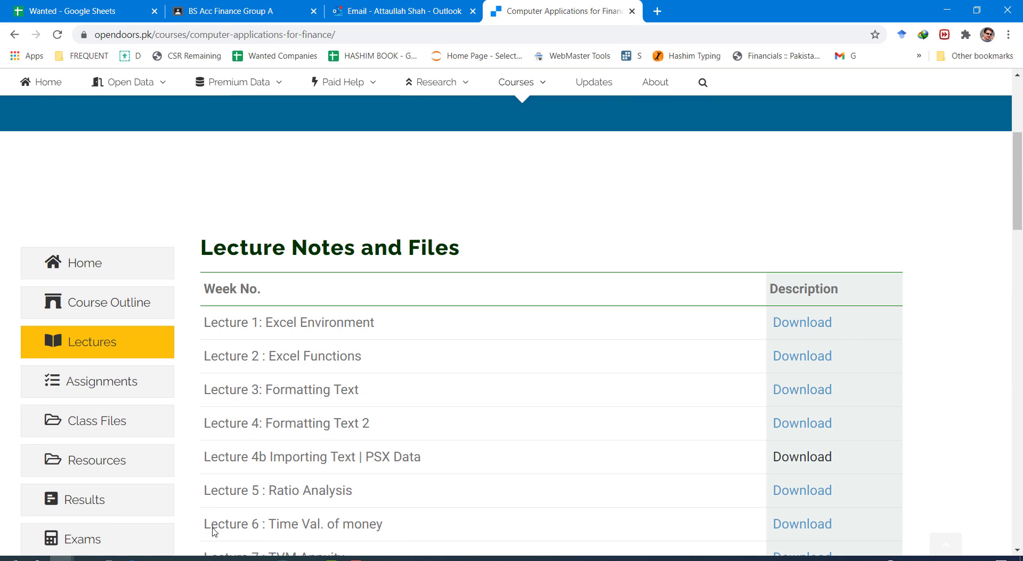
scroll(252, 369, down, 12)
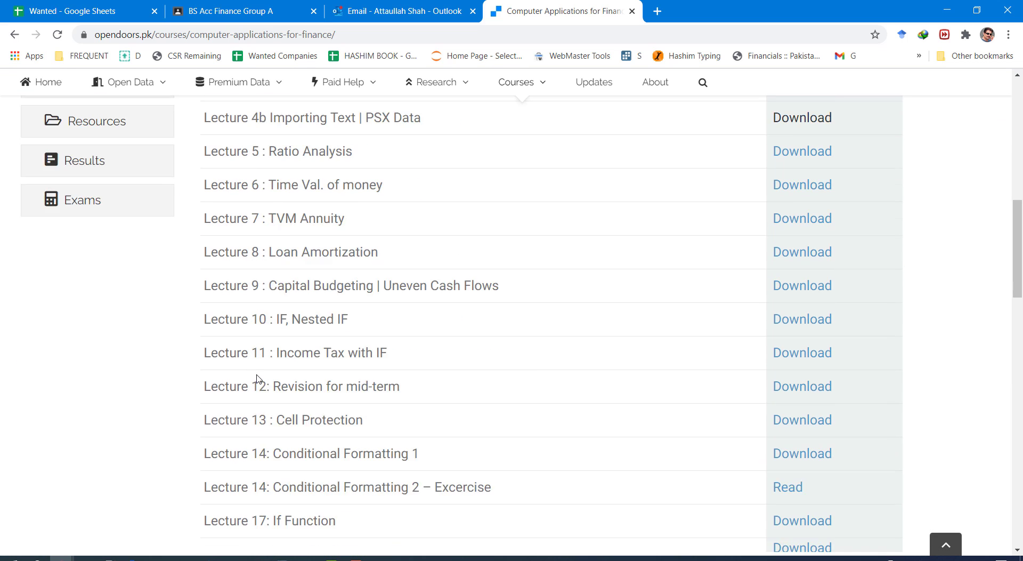
scroll(249, 410, down, 4)
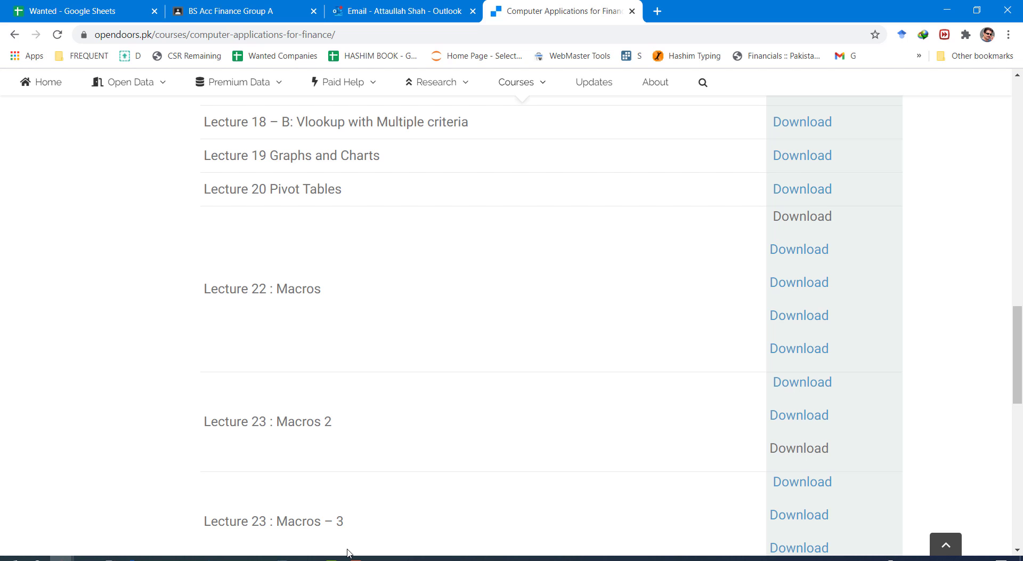
mouse_move(313, 557)
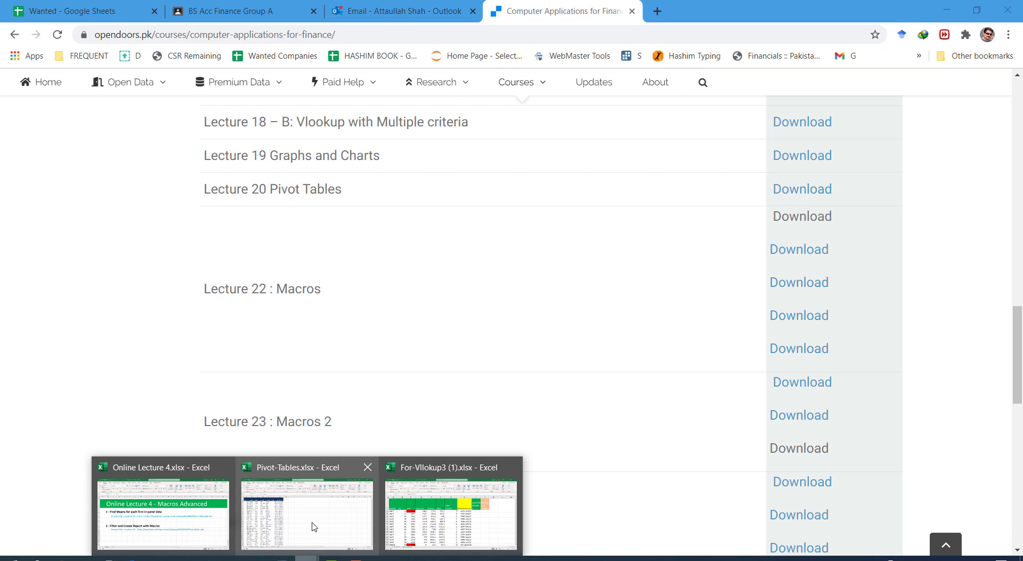
click(314, 527)
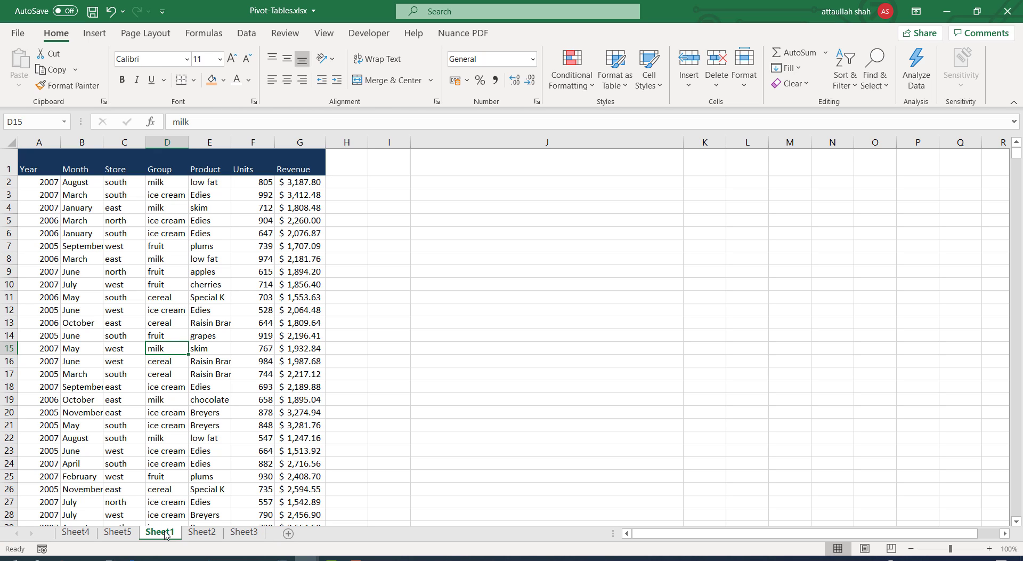
Rename Sheet1, which holds the sales records, as Data.
click(379, 202)
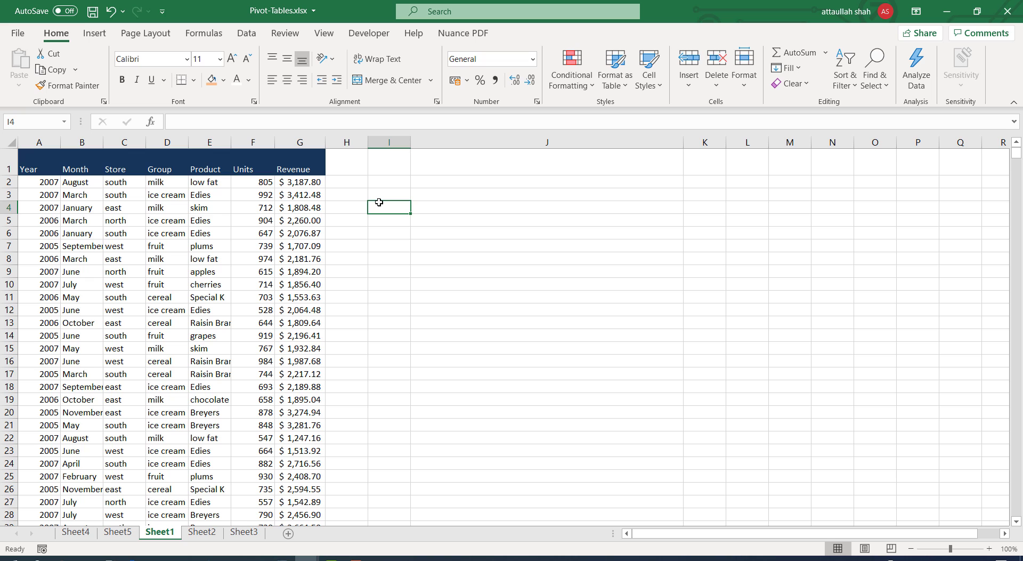
click(204, 533)
click(161, 532)
double_click(164, 534)
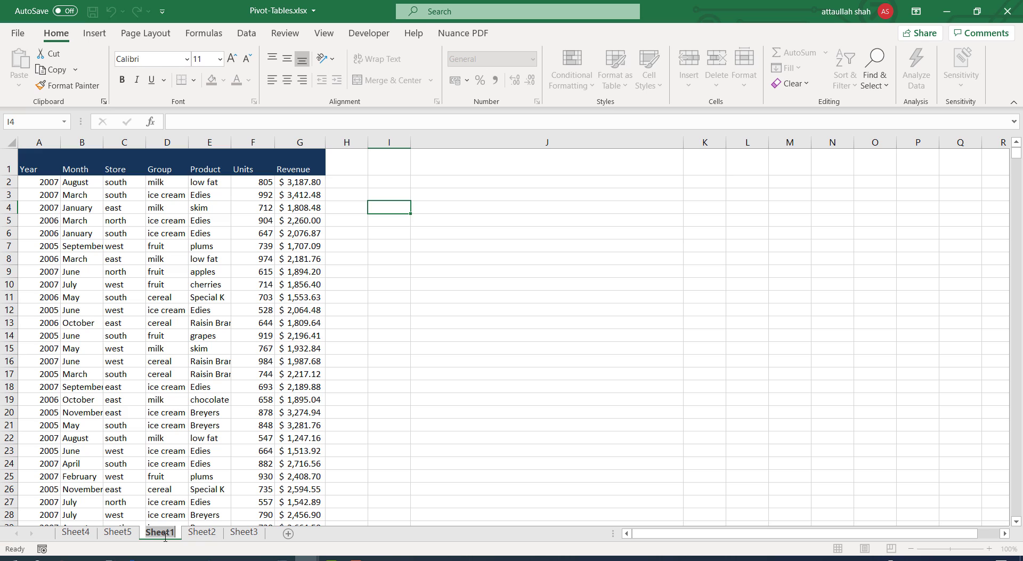
text(Da)
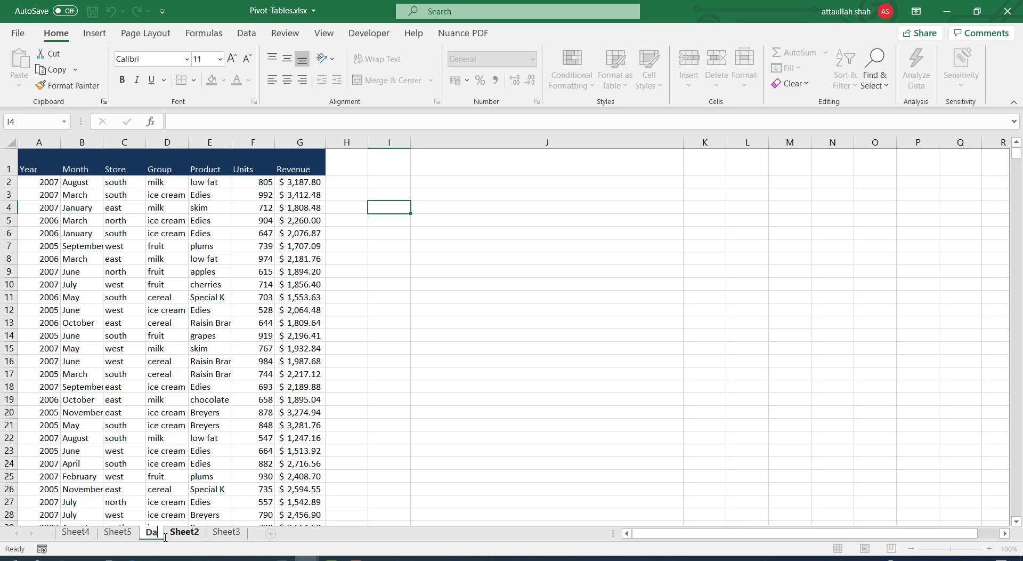
text(ta)
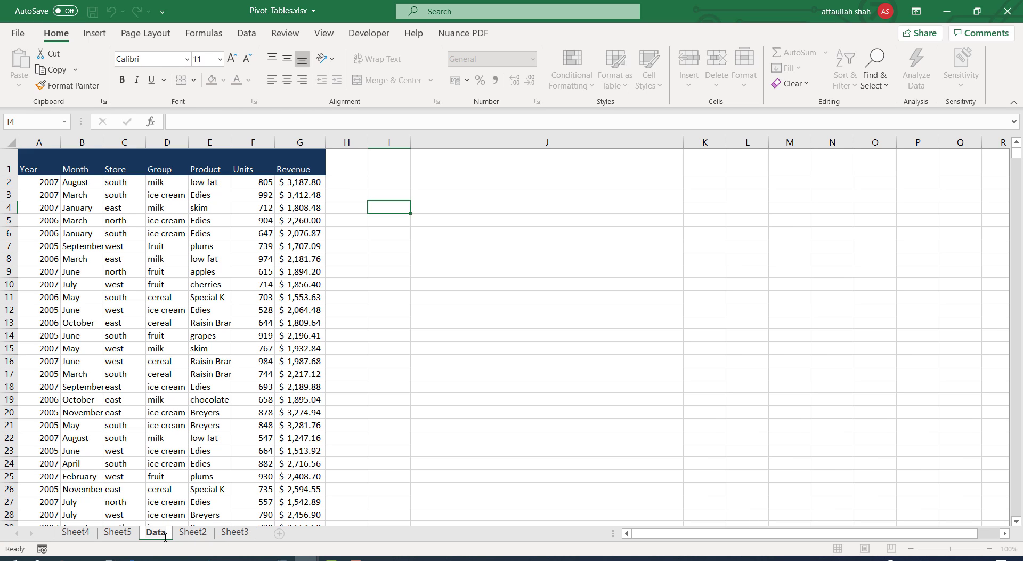
click(213, 478)
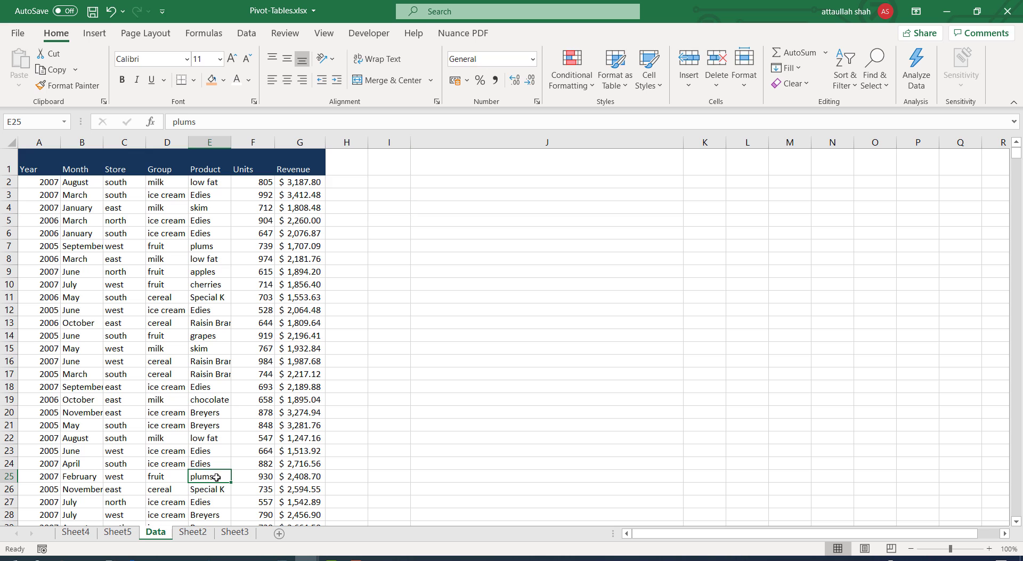
Add a new worksheet directly after the Data sheet and name it Report.
click(278, 534)
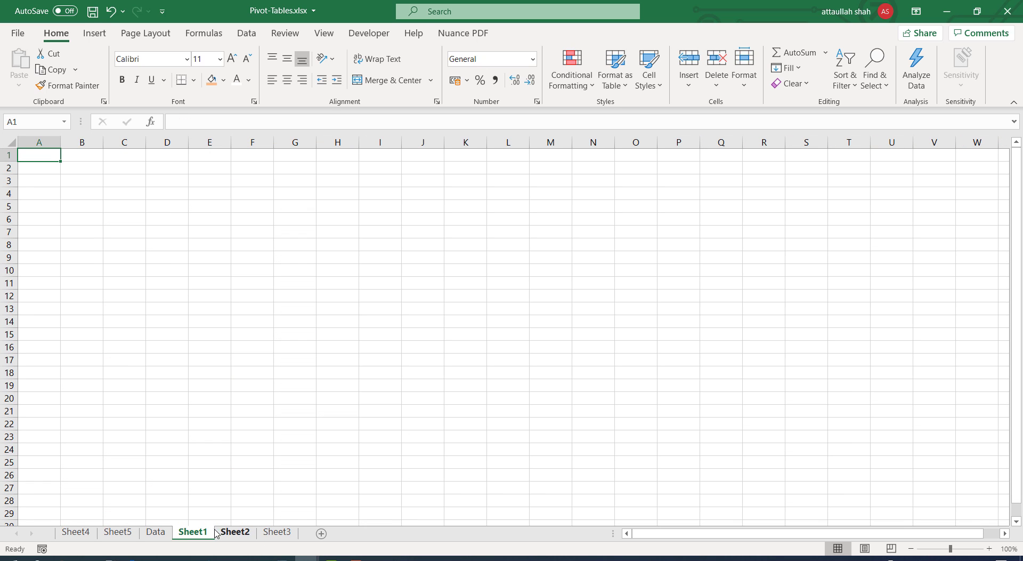
double_click(193, 533)
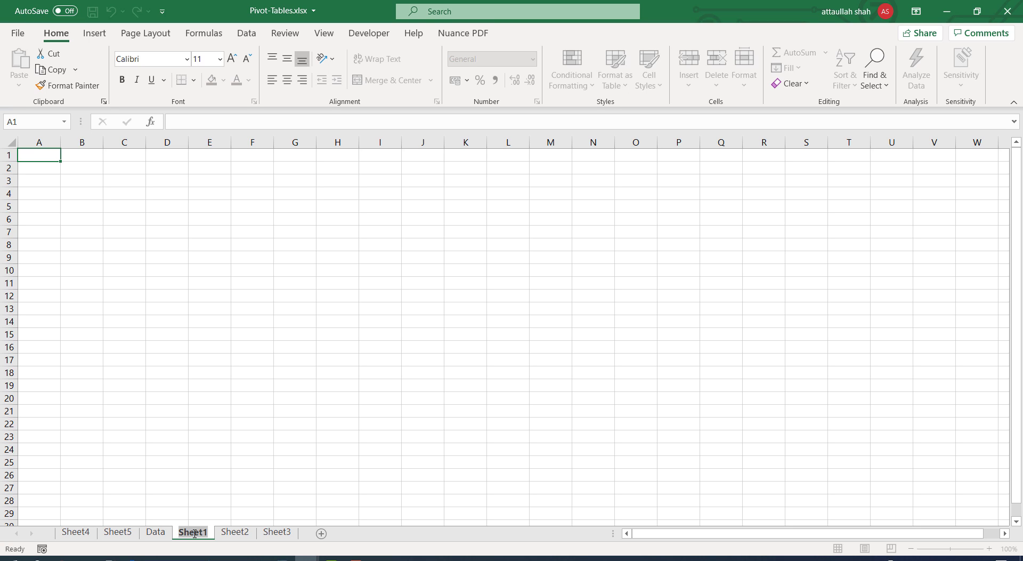
text(Re)
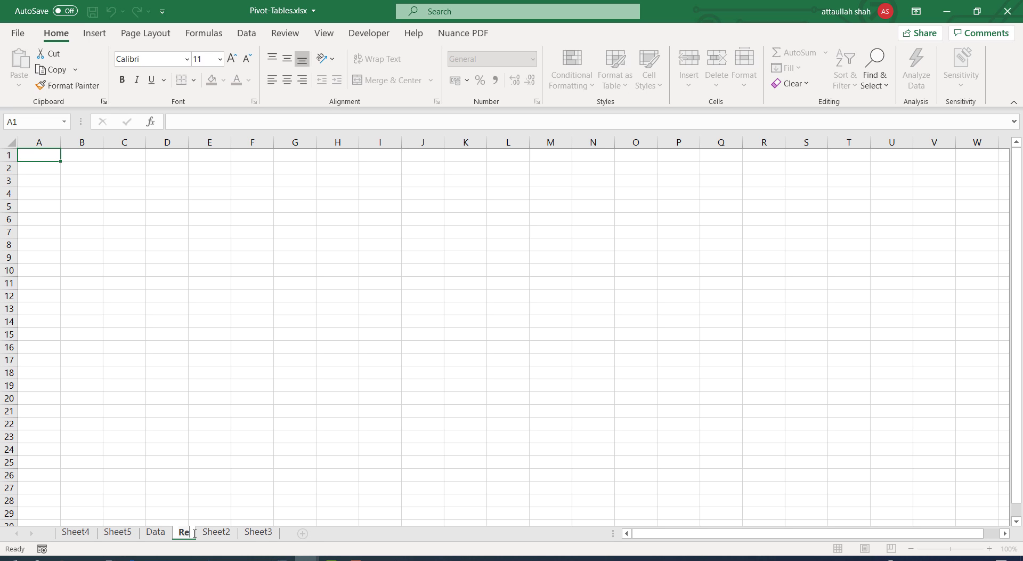
text(port)
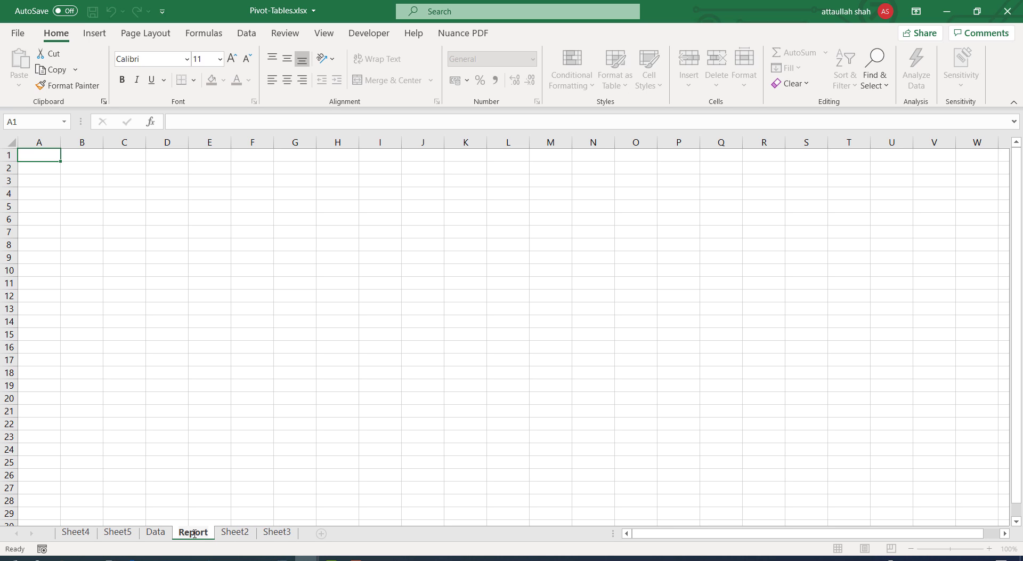
click(155, 532)
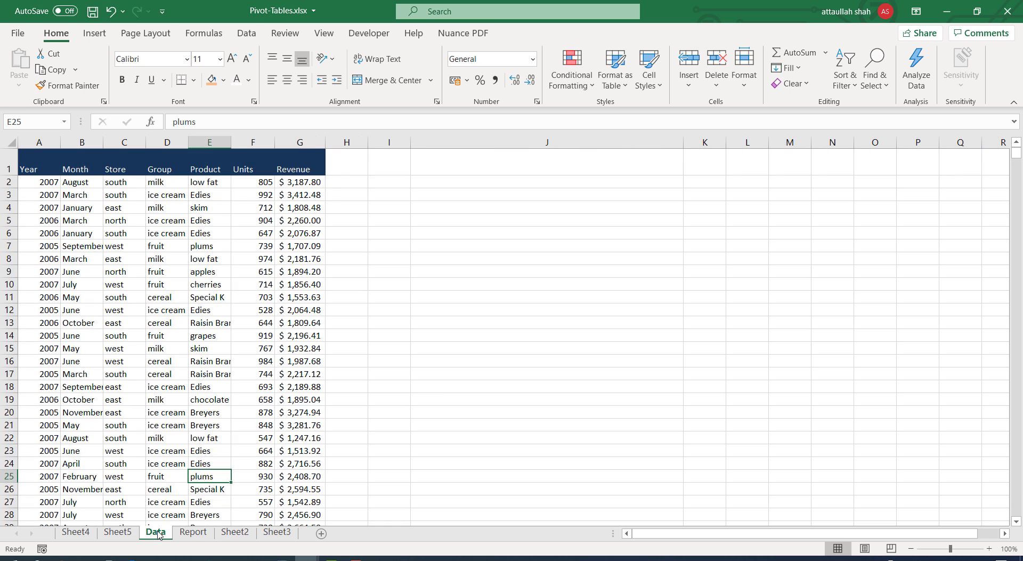
click(193, 532)
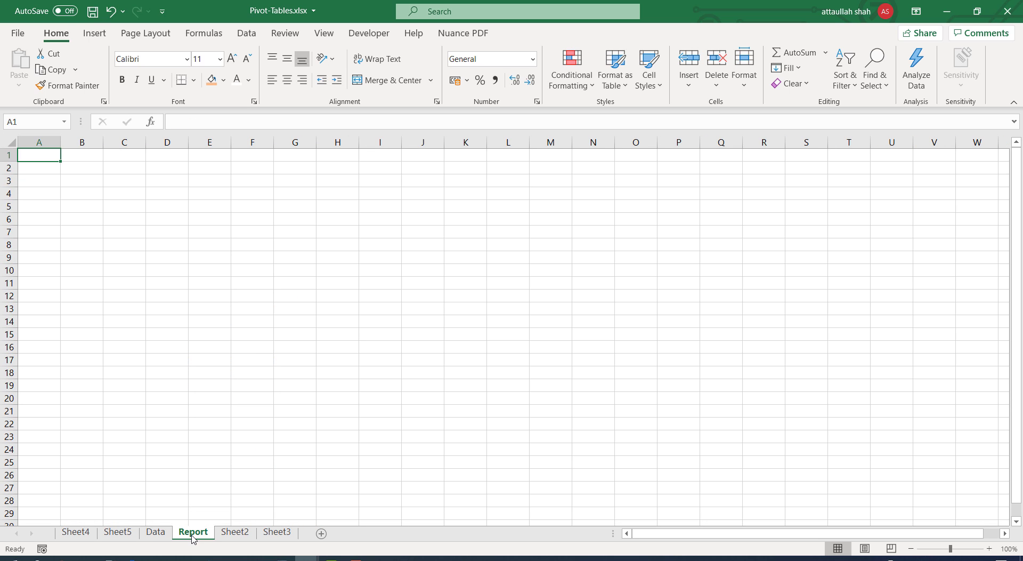
Fill the whole of row 6 on the Report sheet with the standard blue color.
click(45, 220)
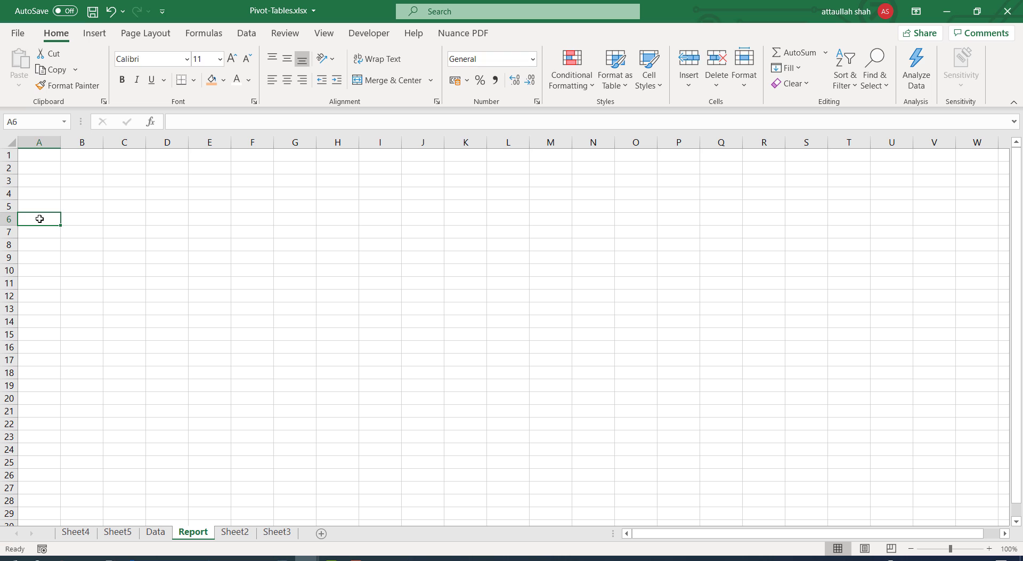
click(9, 219)
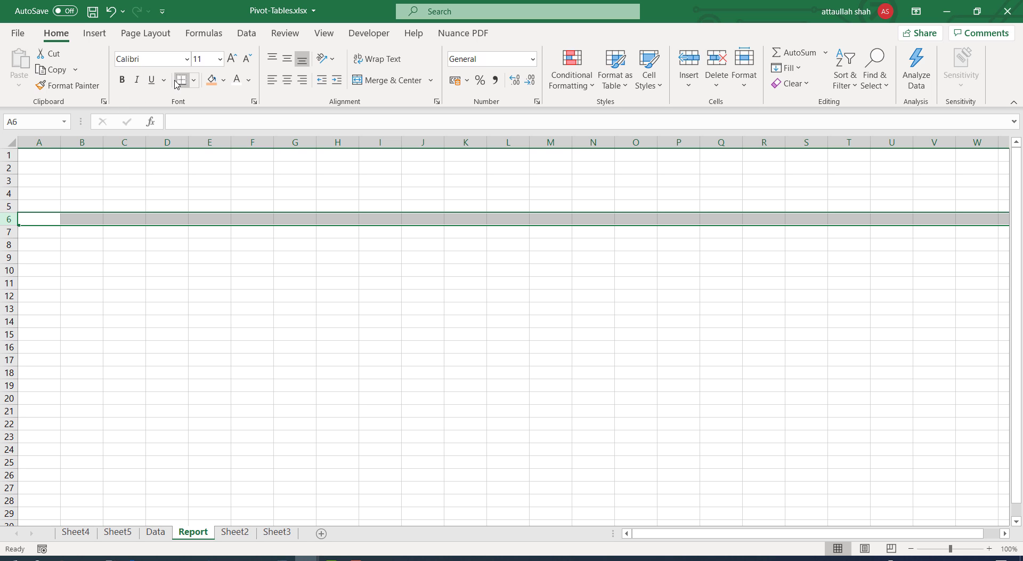
click(224, 81)
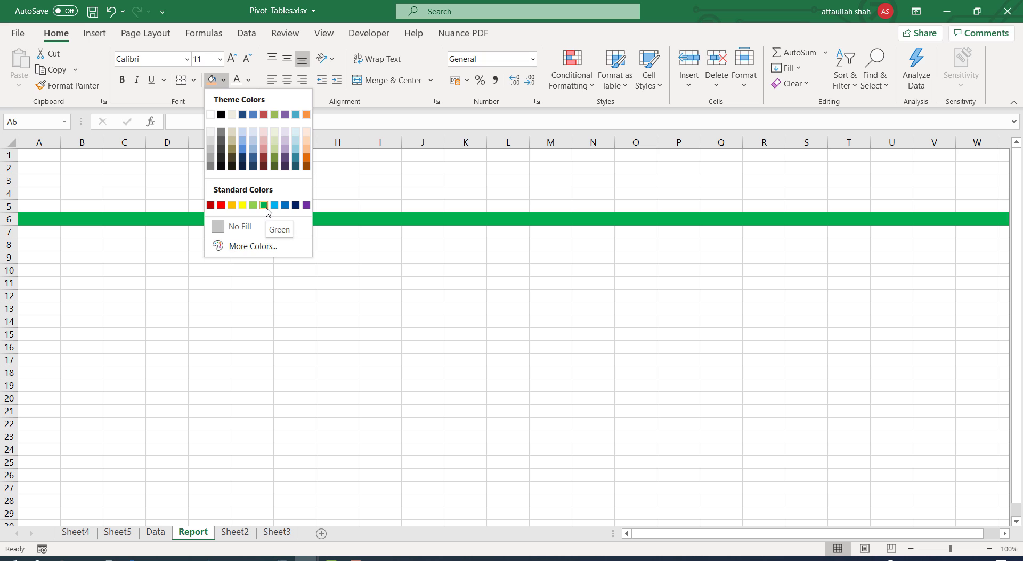
click(286, 205)
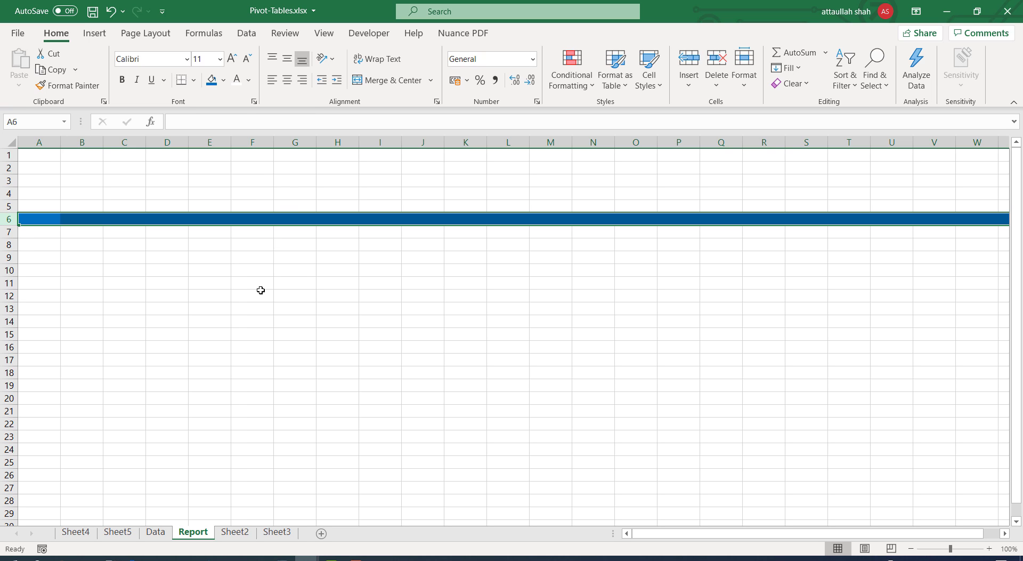
click(260, 290)
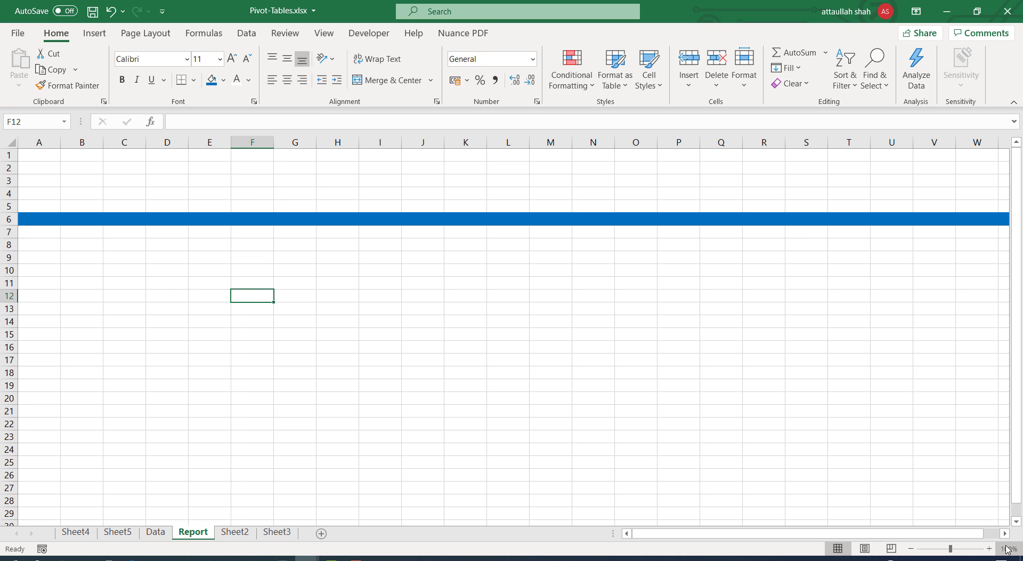
Open Data Validation for cell J2 on the Data sheet and set it to allow a List.
click(160, 533)
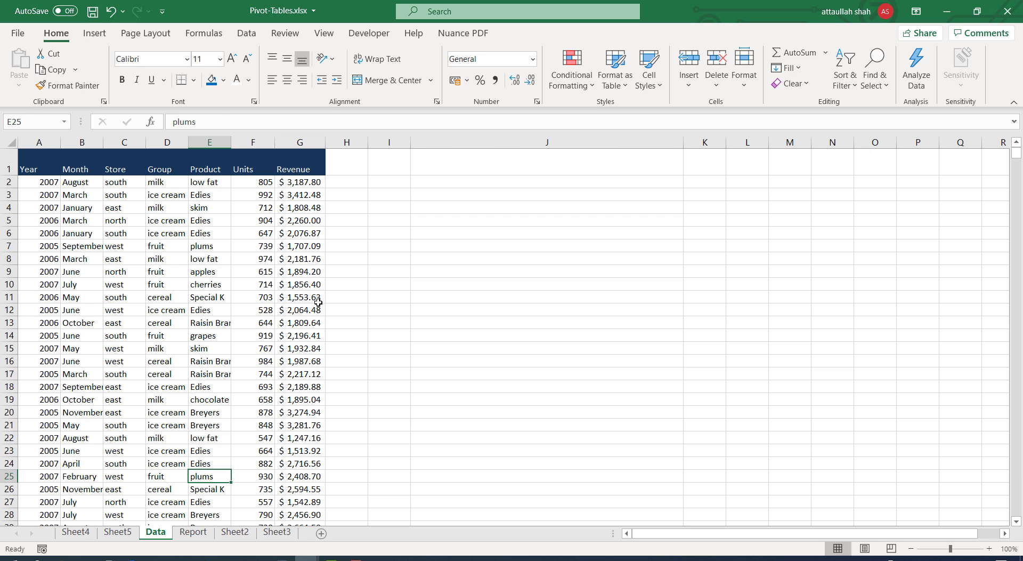
click(453, 183)
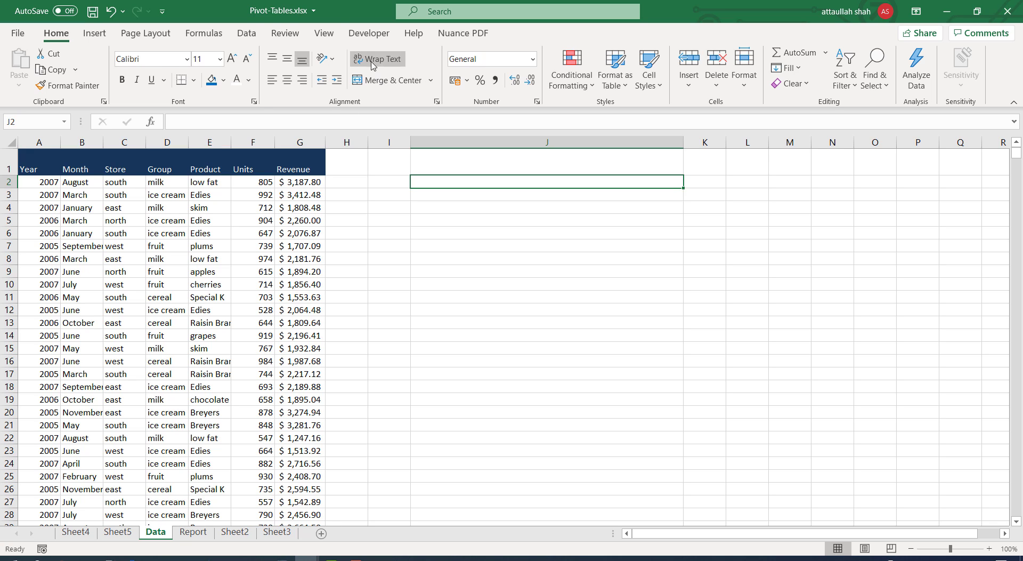
click(248, 35)
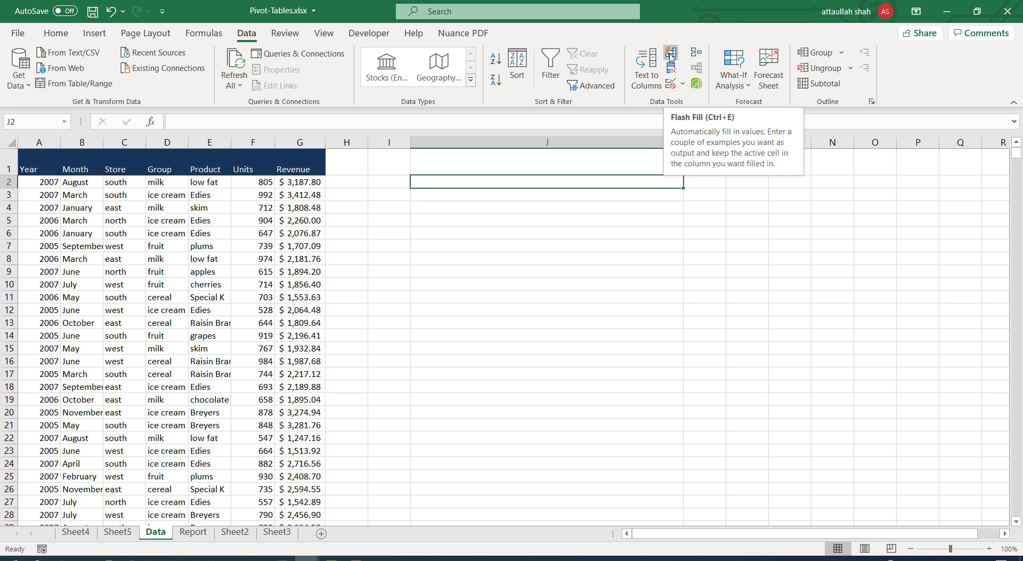
click(670, 85)
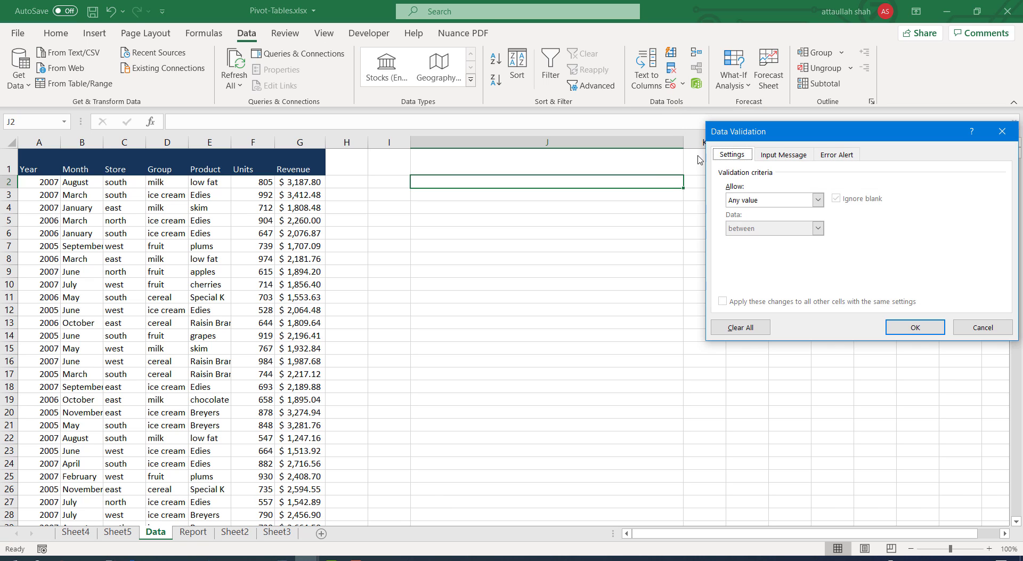
drag(742, 133, 513, 231)
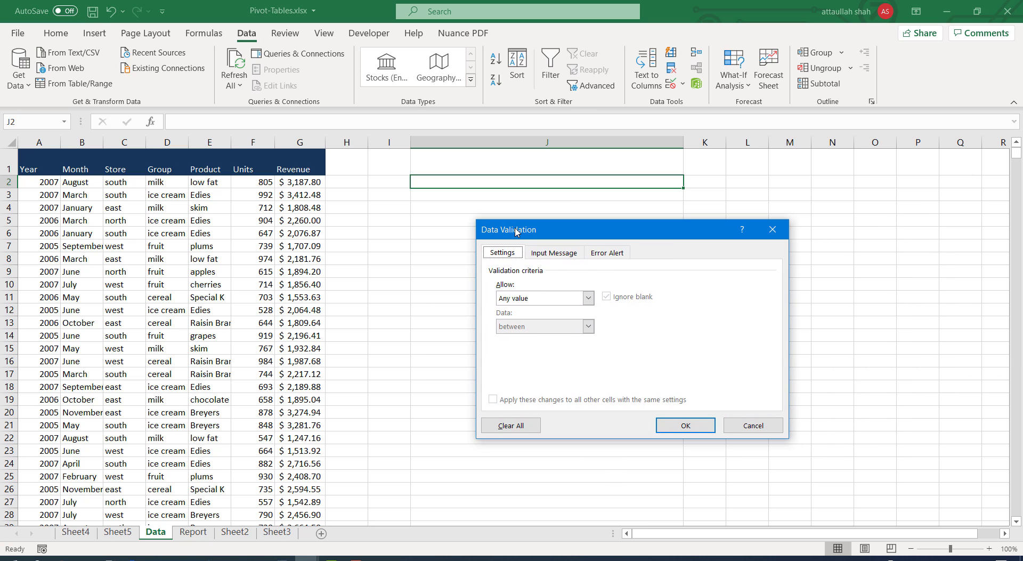
click(528, 301)
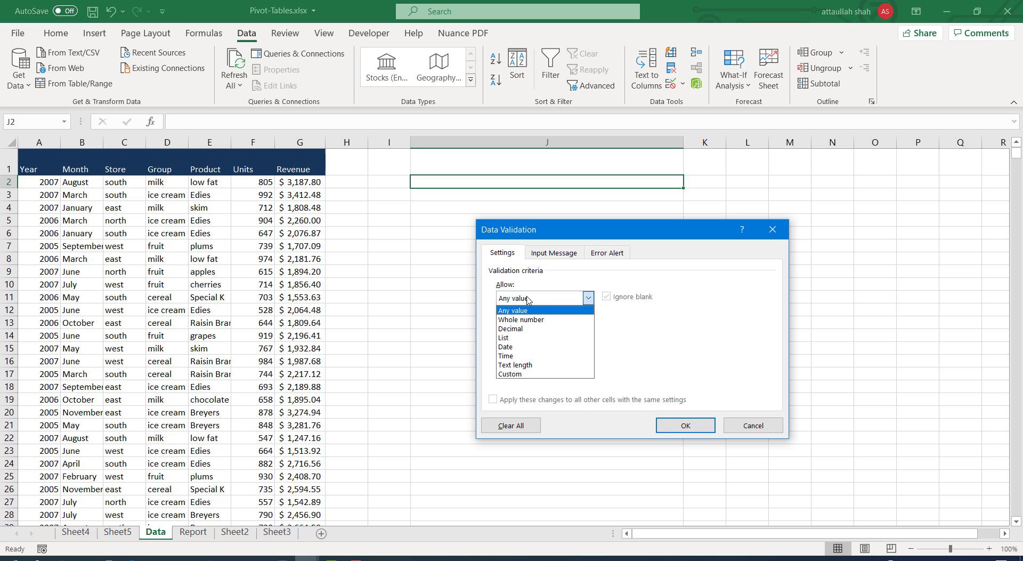
click(516, 339)
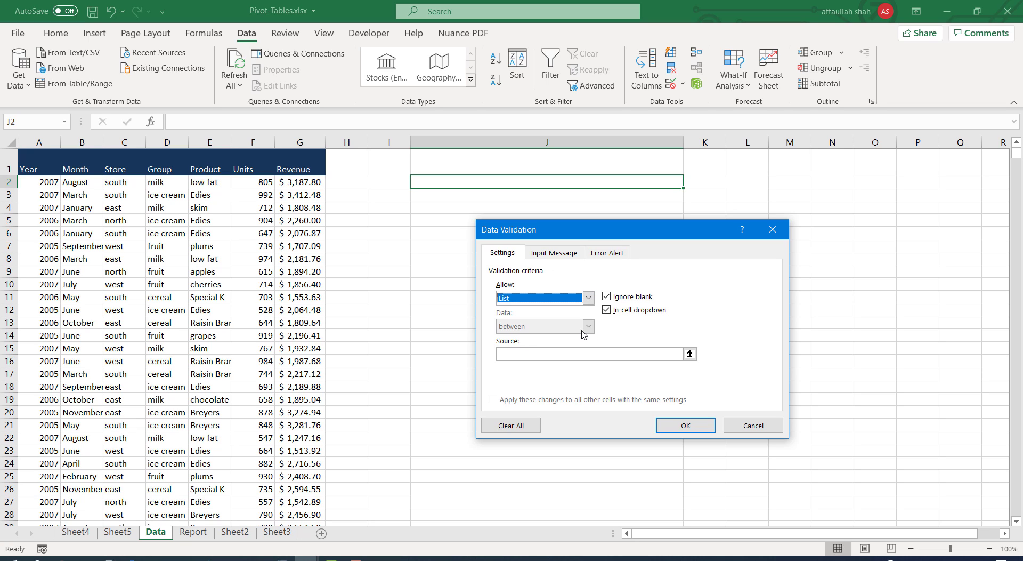
Use the Store column, range $C$1:$C$923, as the list source and apply the validation.
click(690, 355)
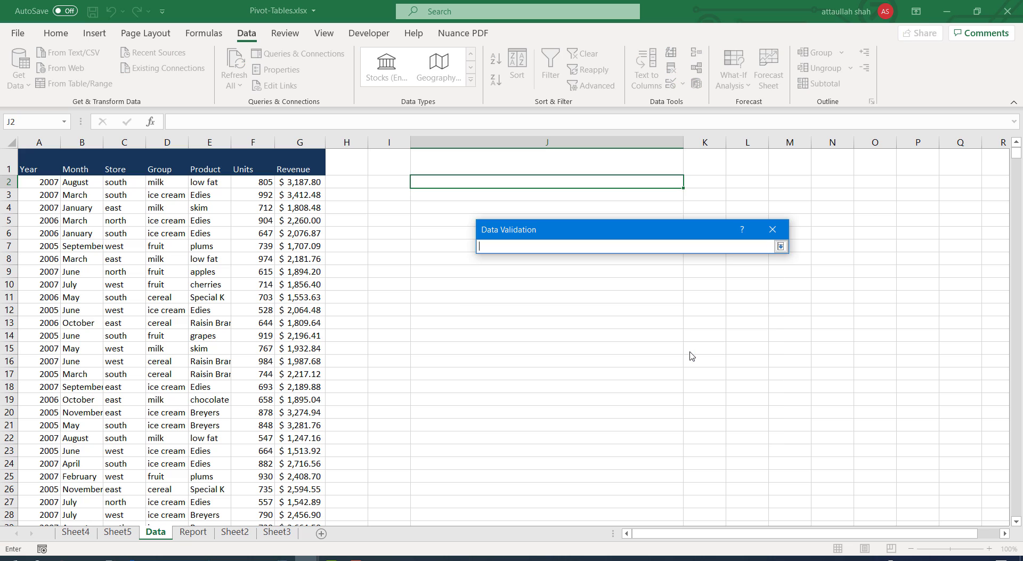
click(116, 168)
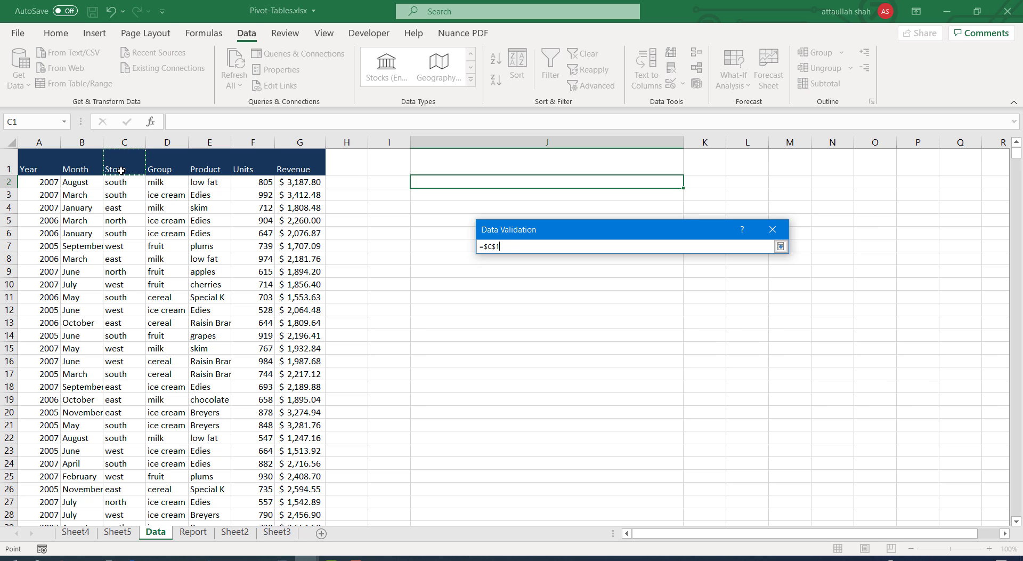
key(ctrl+shift+Down)
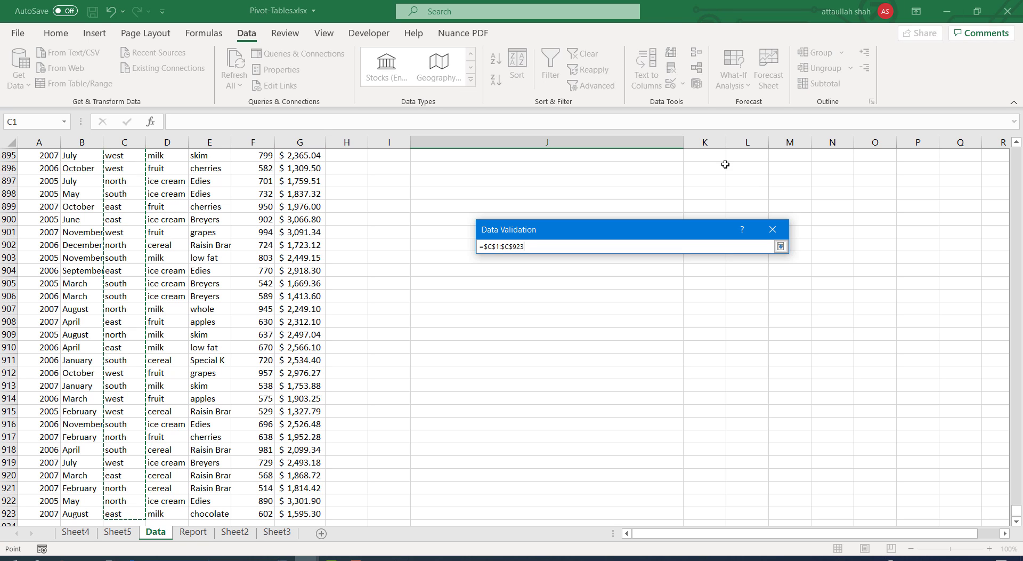
click(780, 246)
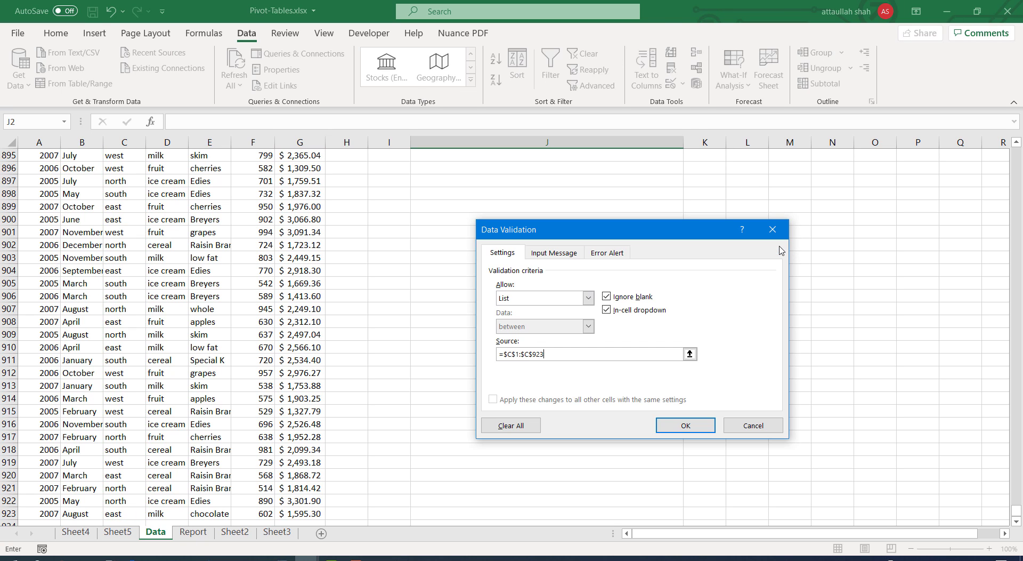
click(657, 424)
Return to cell J2 and open its dropdown to examine the store entries it offers.
scroll(626, 241, up, 5)
scroll(627, 241, up, 5)
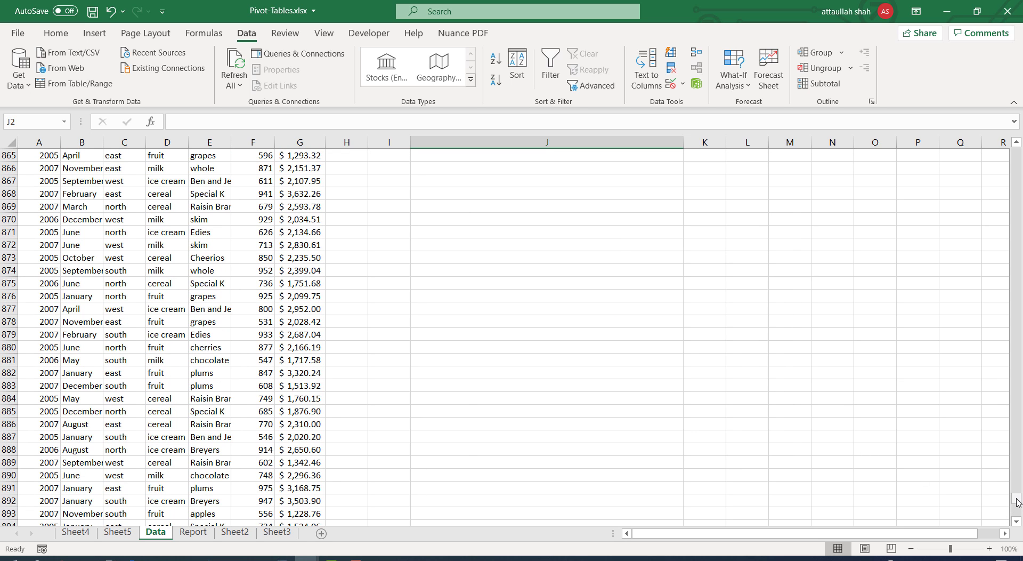
drag(1014, 508, 1016, 154)
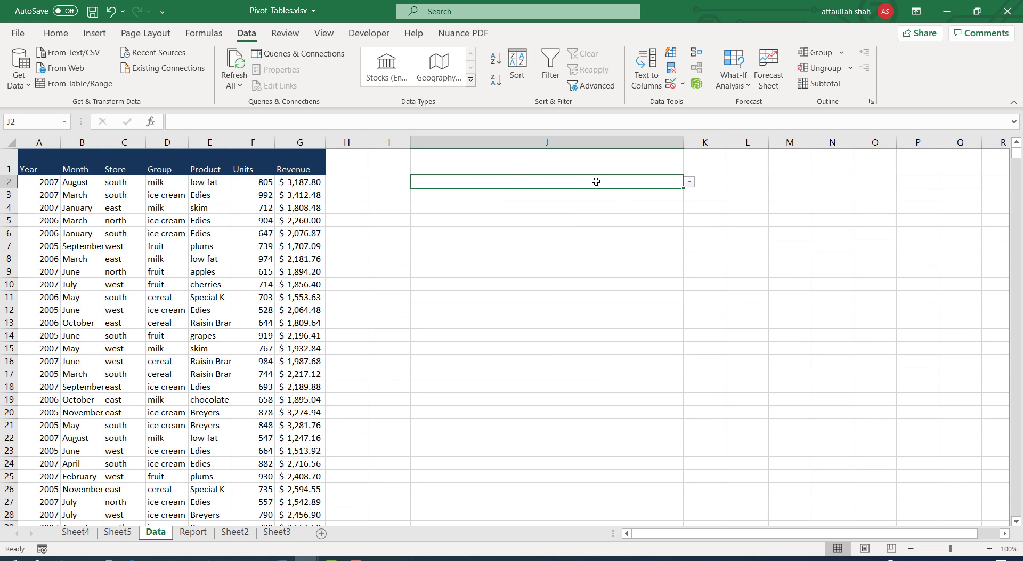
click(690, 183)
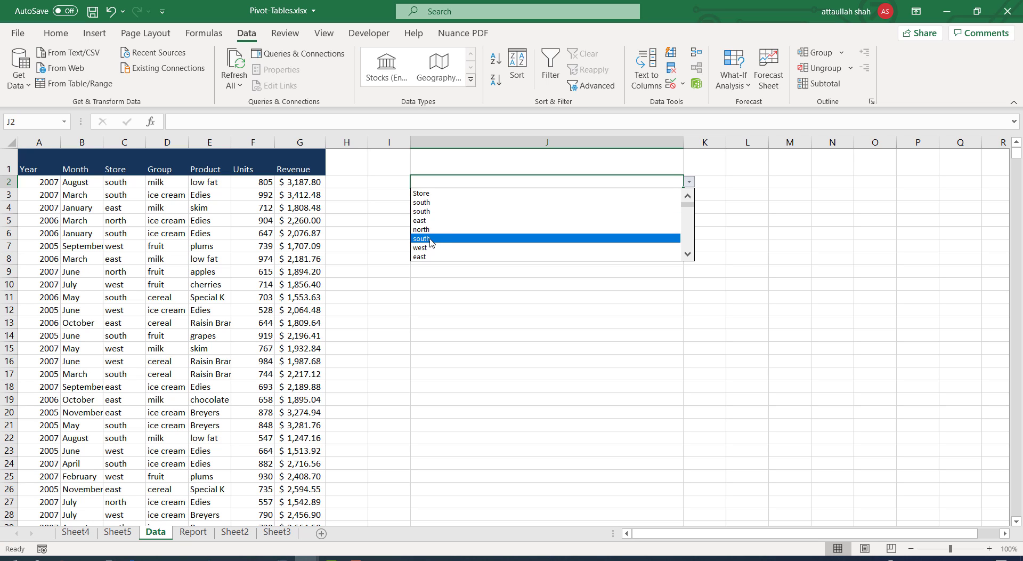
Choose south from the store dropdown in cell J2 and reselect the cell.
click(435, 203)
click(438, 209)
click(439, 218)
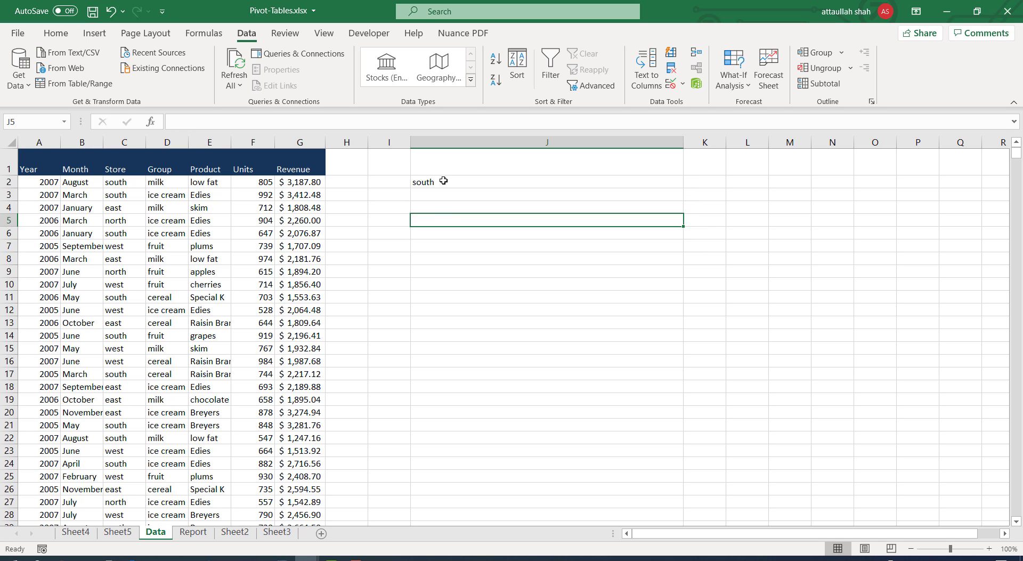
click(443, 180)
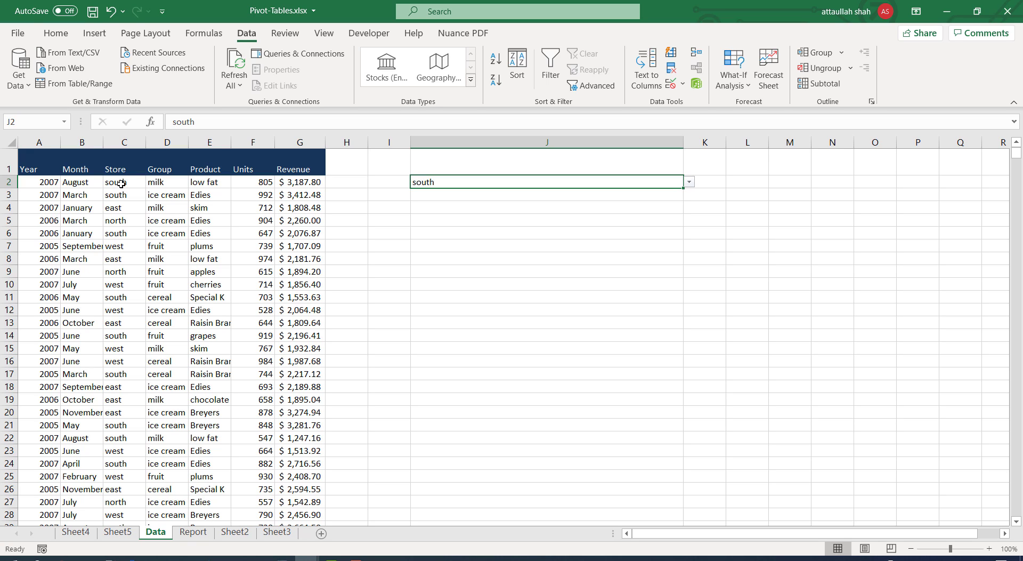
Add filters to the Data sheet's table and filter the Store column to show only south.
click(121, 183)
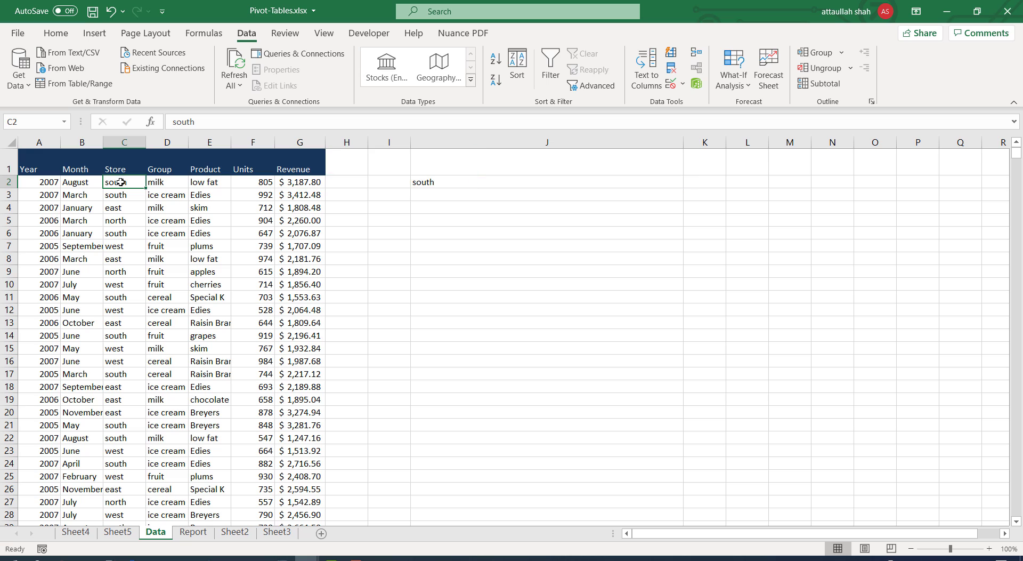
click(116, 169)
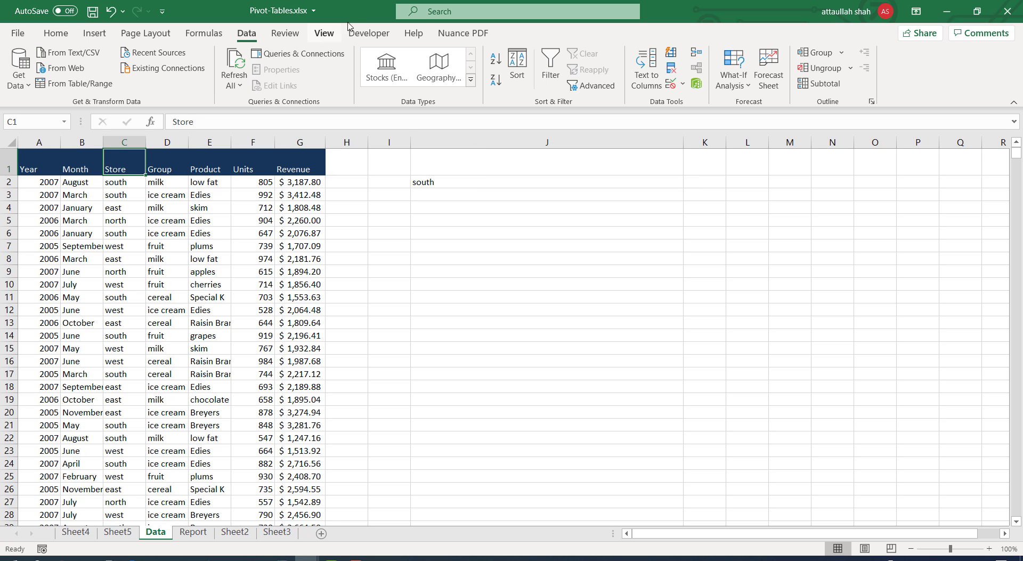
click(544, 73)
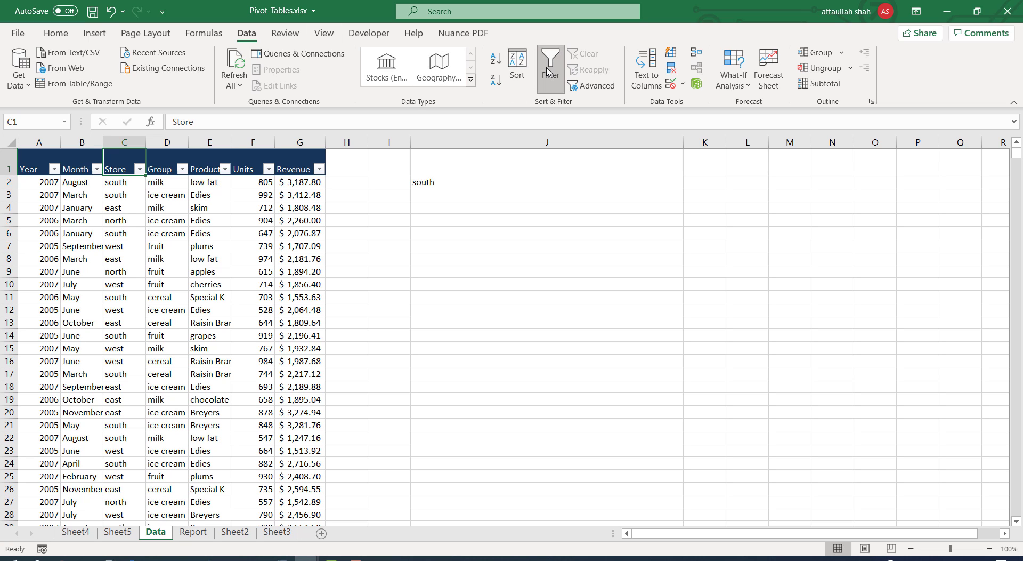
click(139, 169)
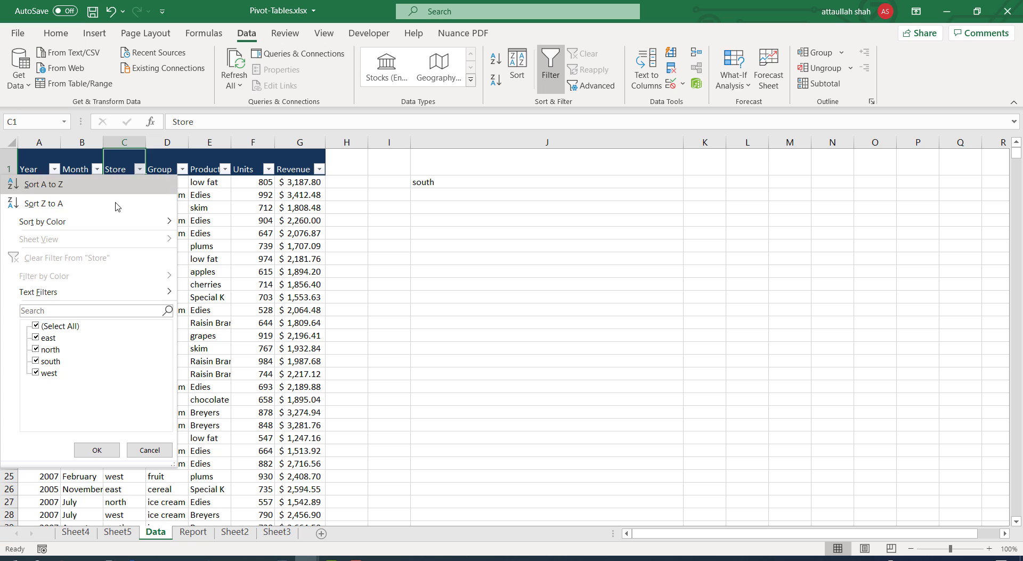
click(36, 326)
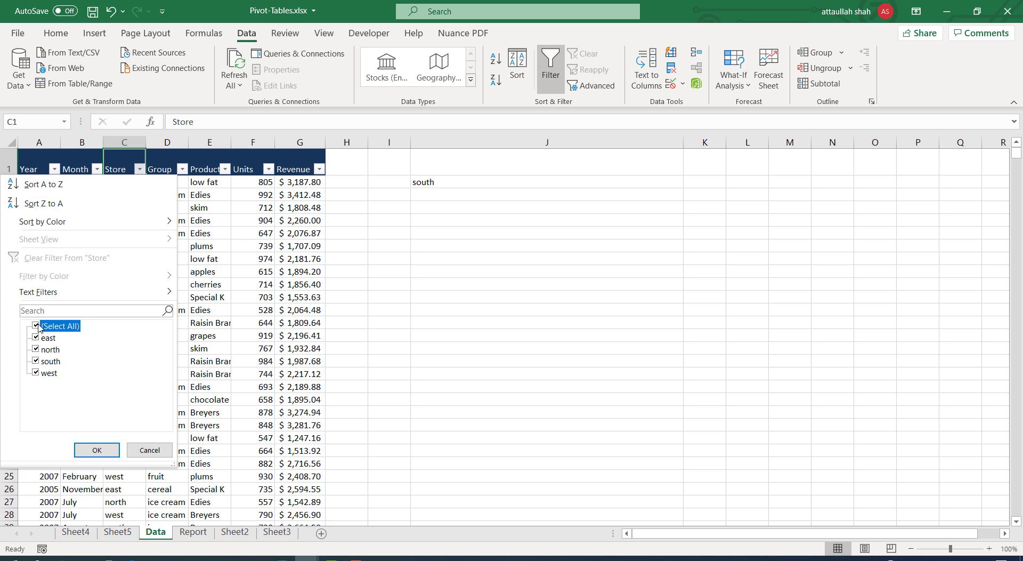
click(38, 363)
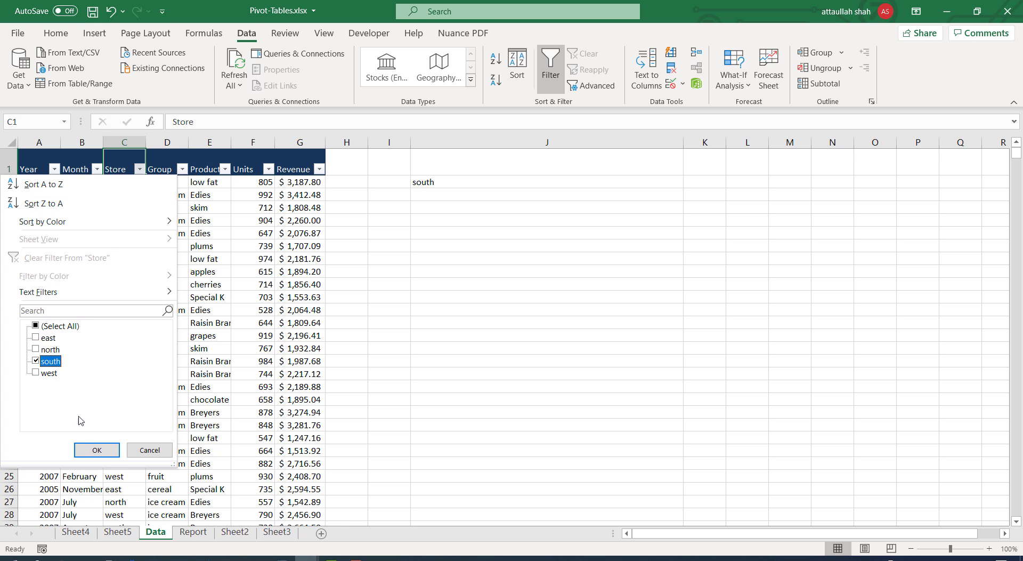
click(91, 449)
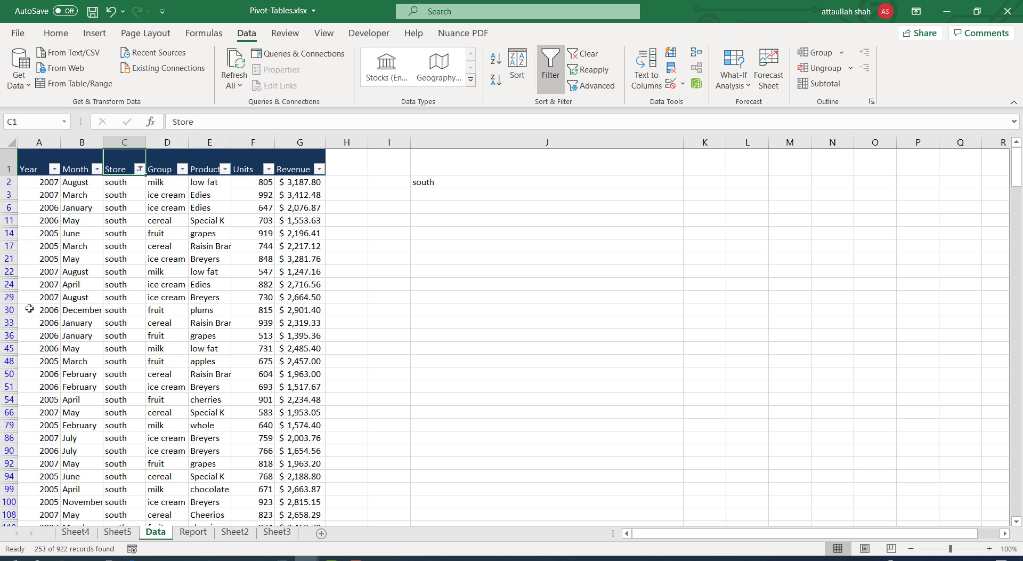
Copy the whole filtered table on the Data sheet, from the header row down to the last record.
drag(30, 163, 310, 498)
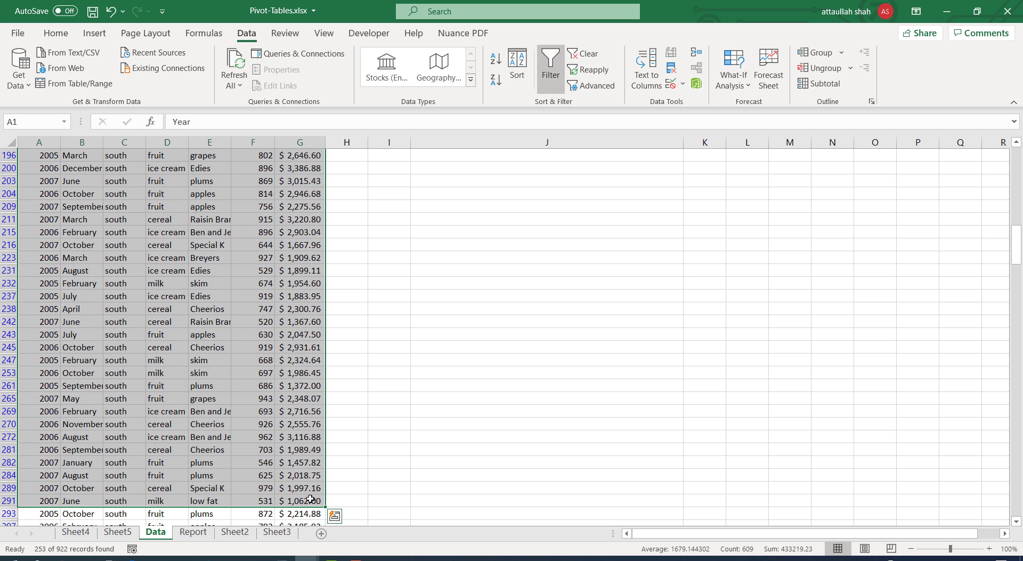
key(ctrl+shift+Down)
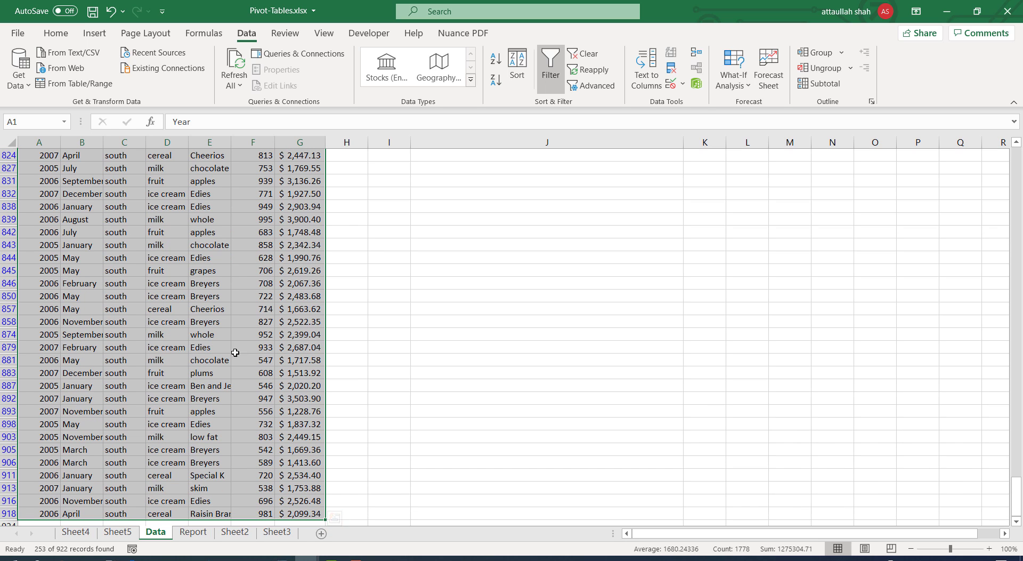
right_click(182, 282)
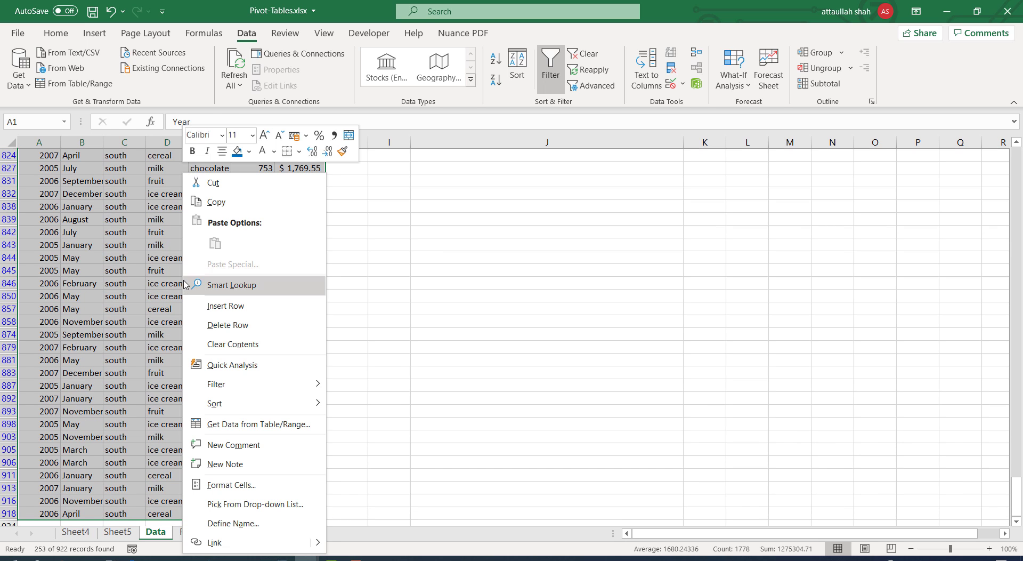
click(216, 206)
scroll(208, 252, up, 20)
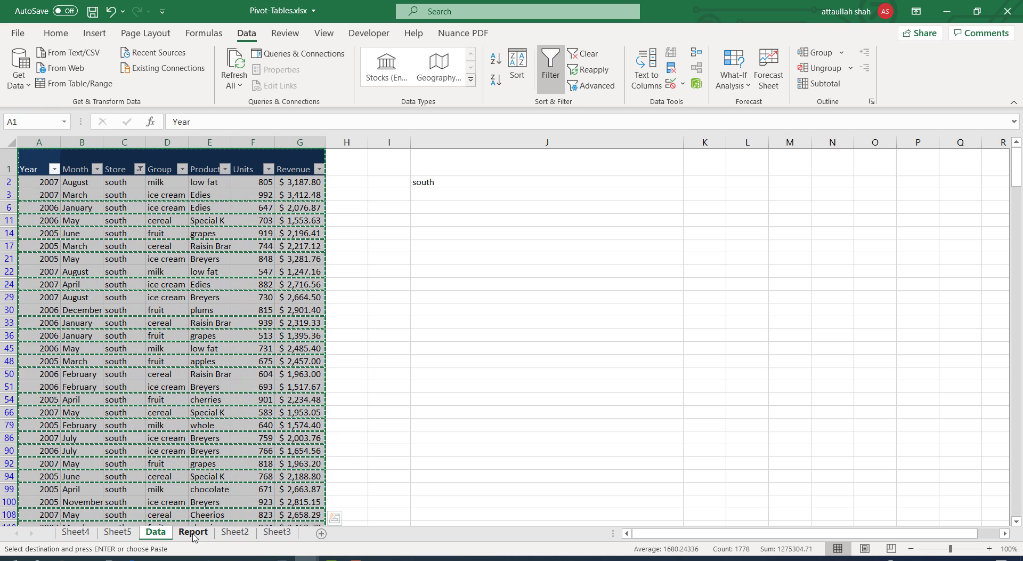
Paste the copied south records onto the Report sheet starting at cell A7, below the blue row.
click(193, 532)
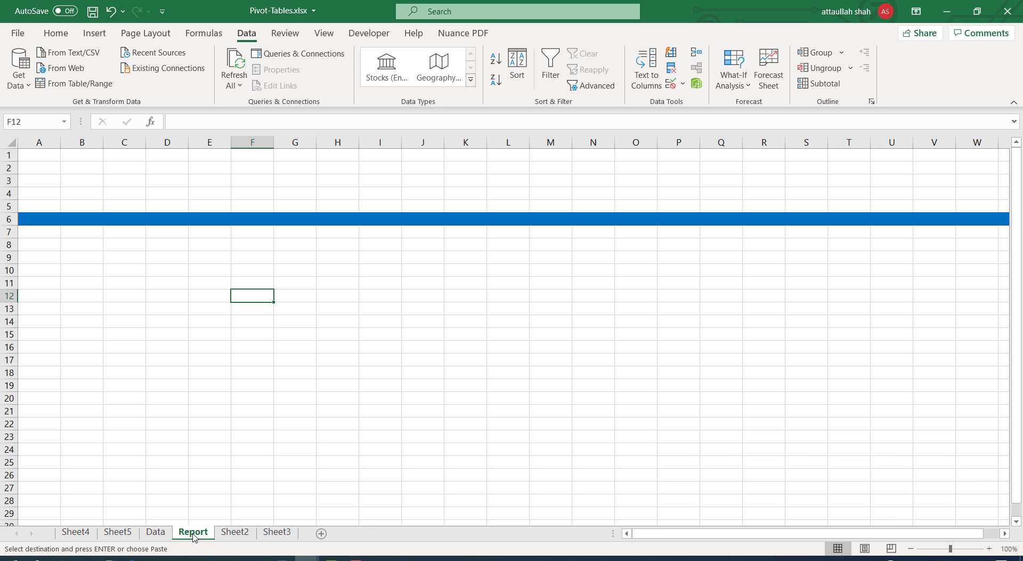
click(33, 233)
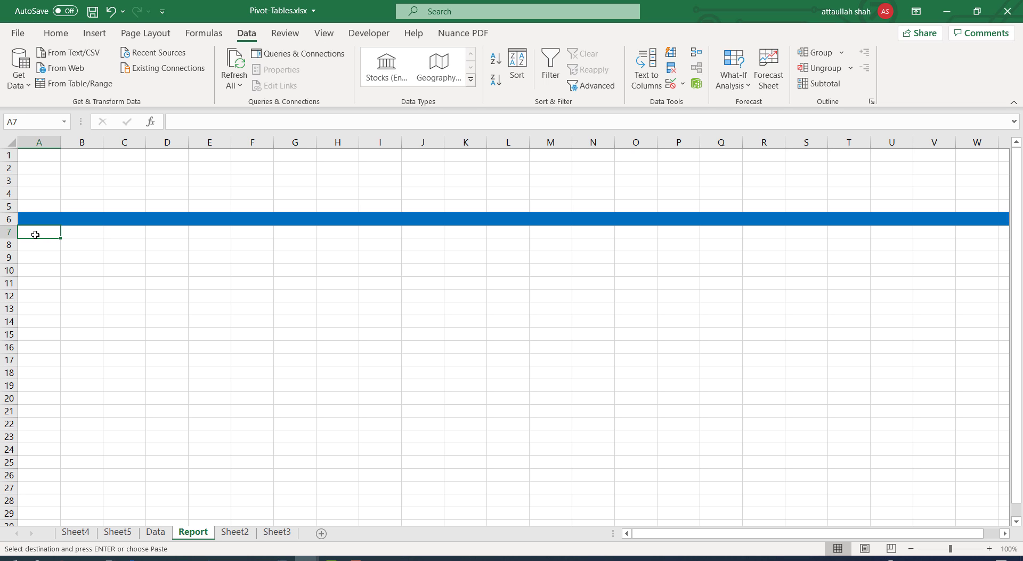
right_click(35, 235)
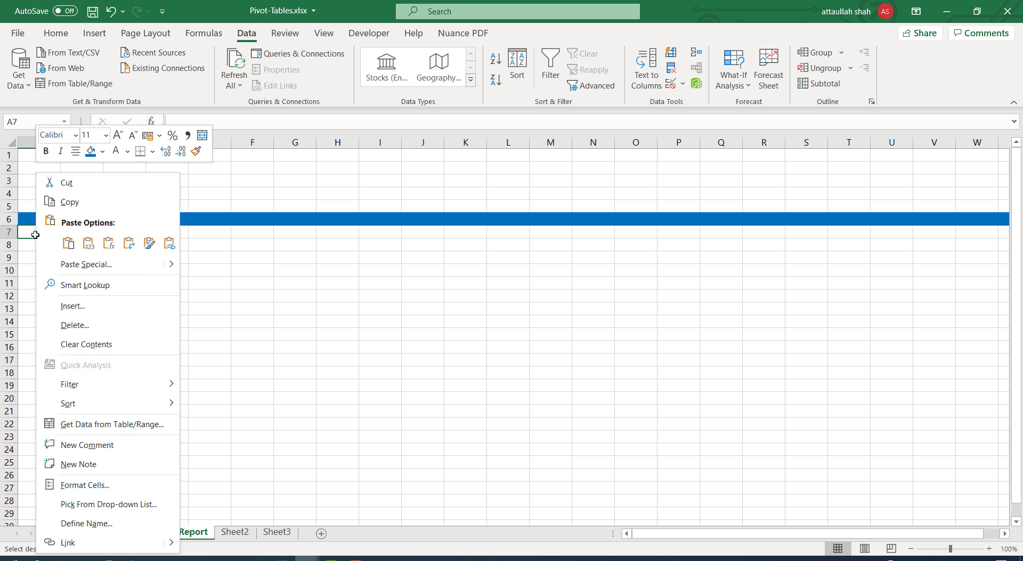
click(89, 244)
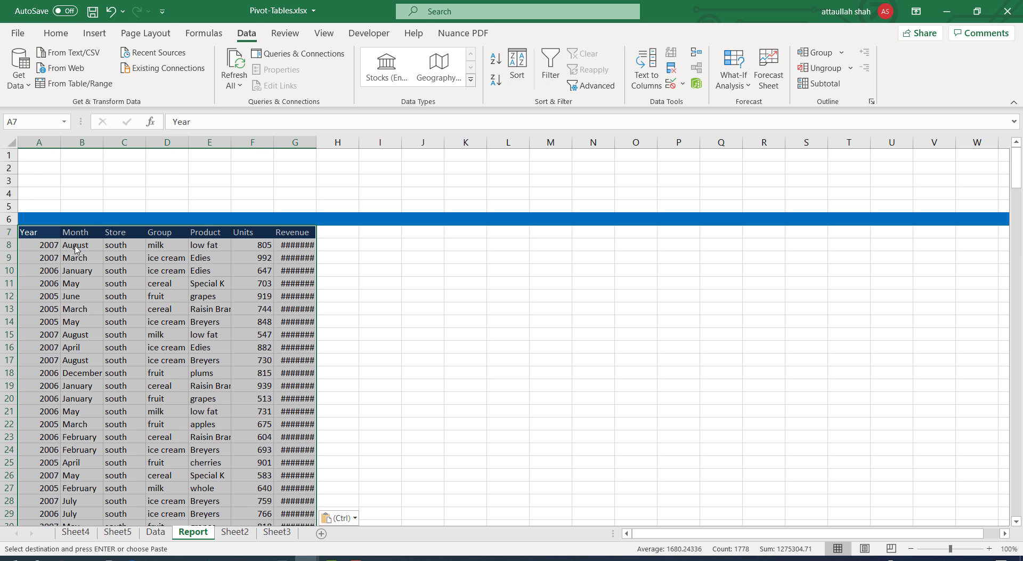
Autofit the width of the Revenue column G on the Report sheet.
click(223, 254)
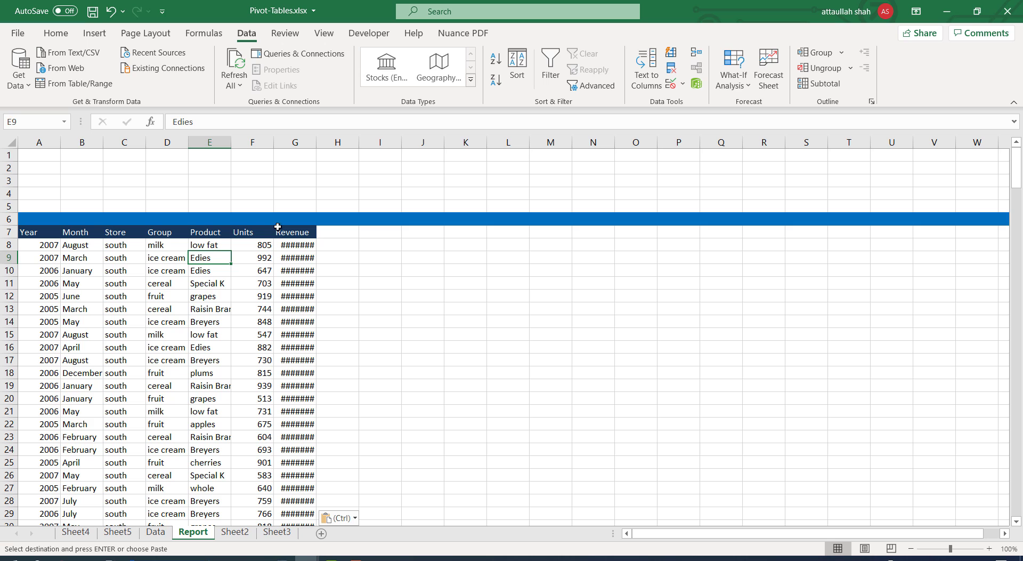
double_click(316, 142)
click(352, 254)
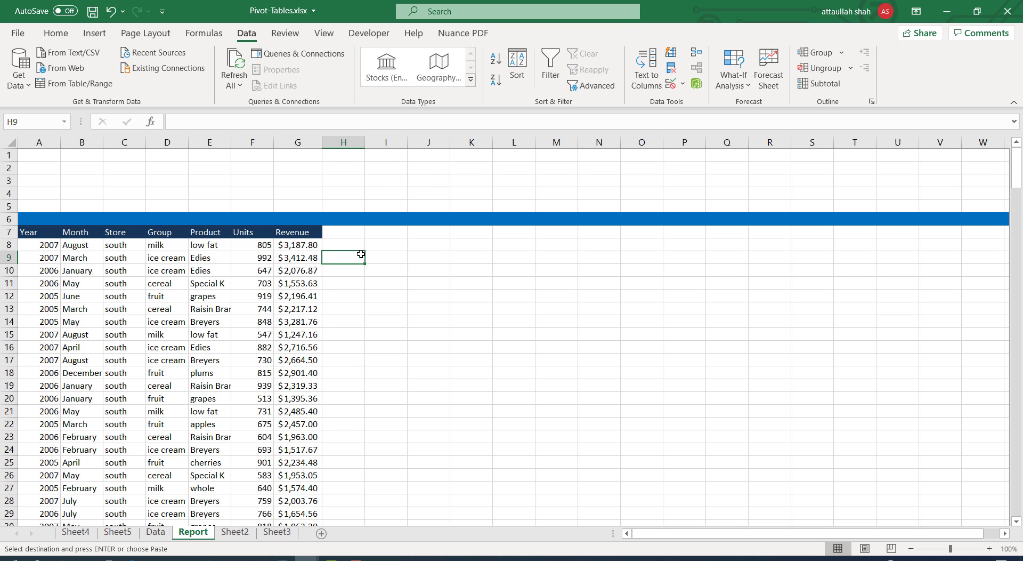
click(155, 532)
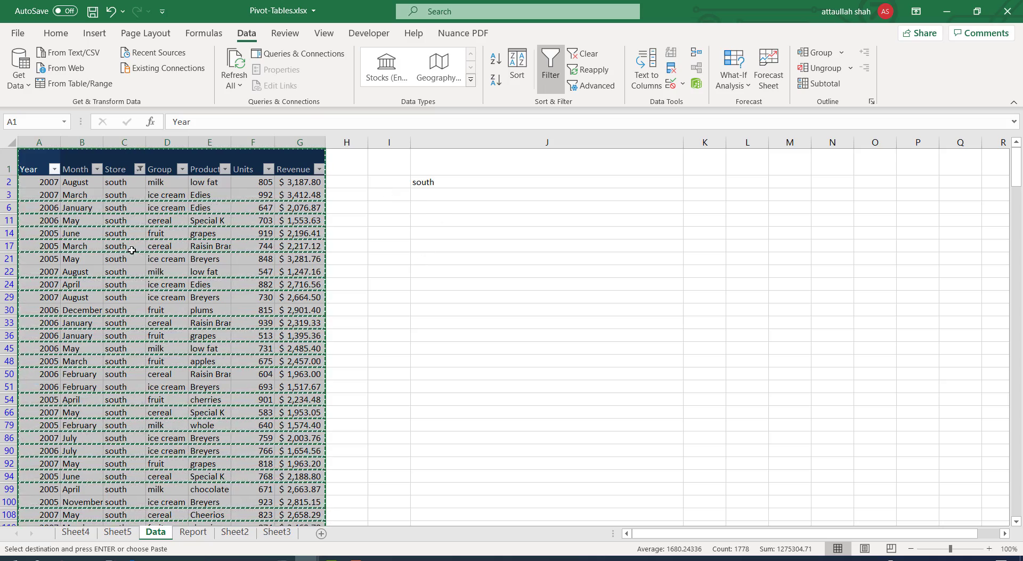
click(679, 181)
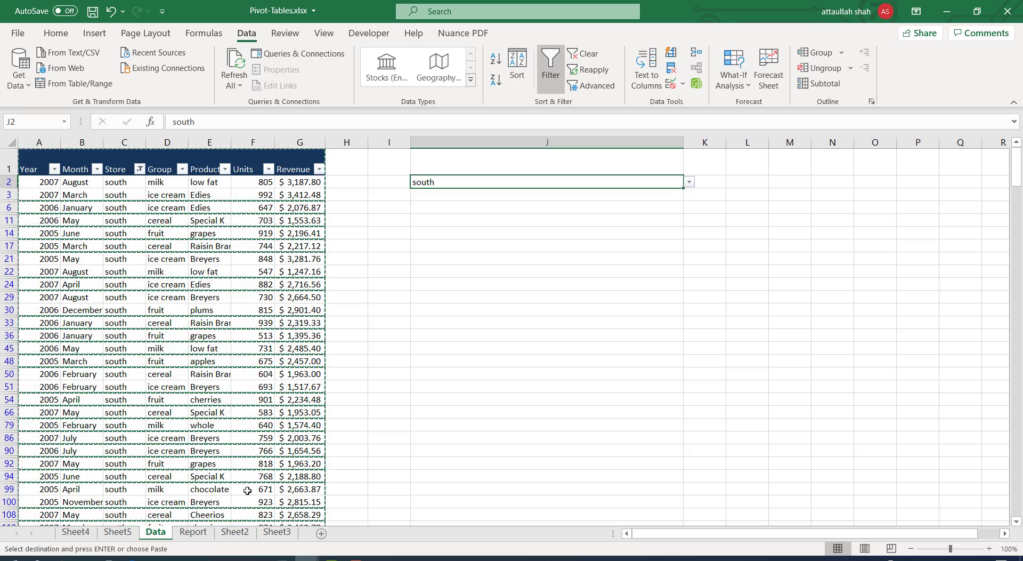
click(194, 532)
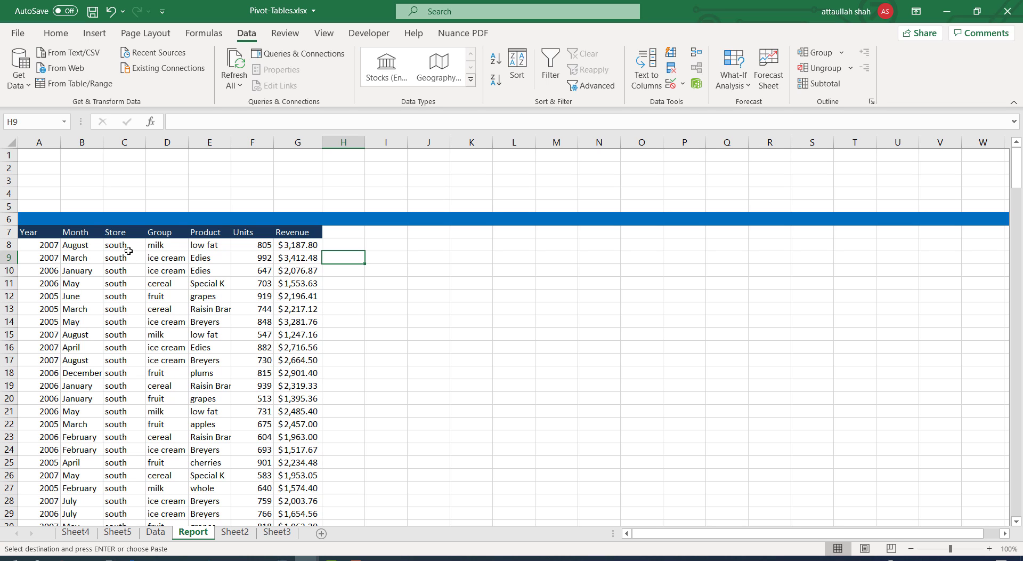
click(76, 193)
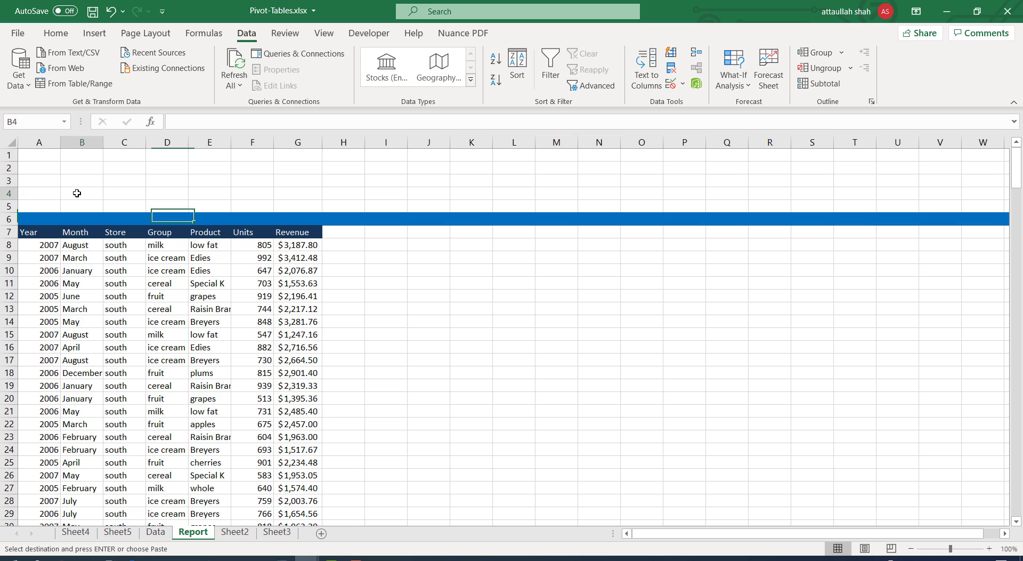
drag(77, 193, 309, 189)
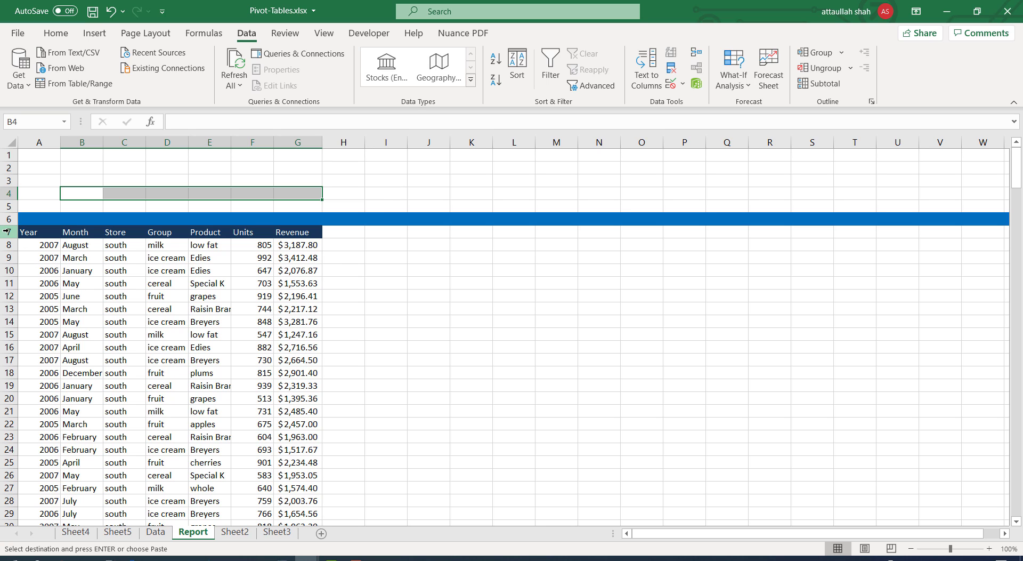
Delete all pasted rows below the blue row on the Report sheet, rows 7 to 260, and reselect cell A7.
drag(7, 231, 155, 483)
right_click(169, 243)
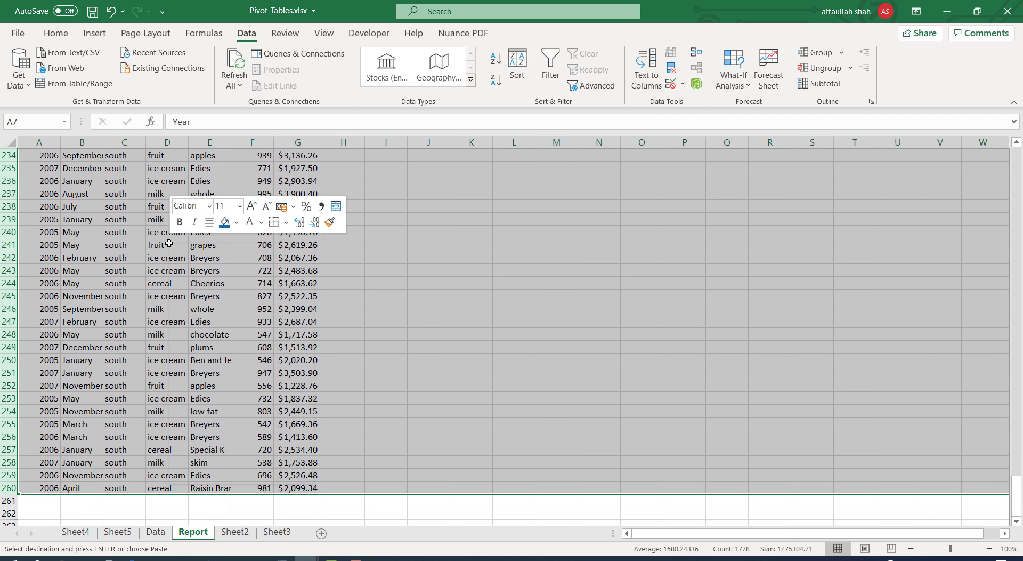
click(197, 375)
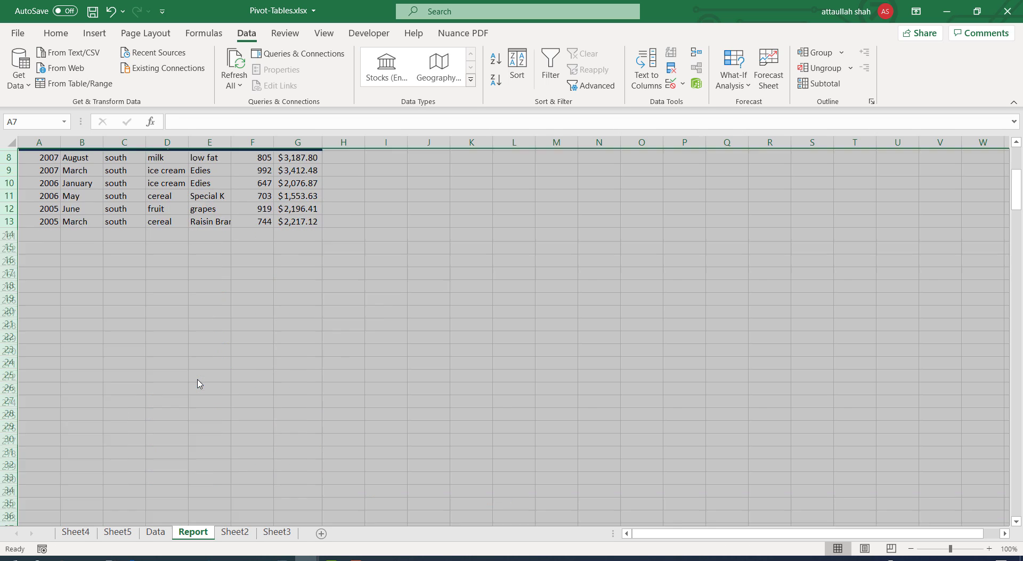
click(111, 296)
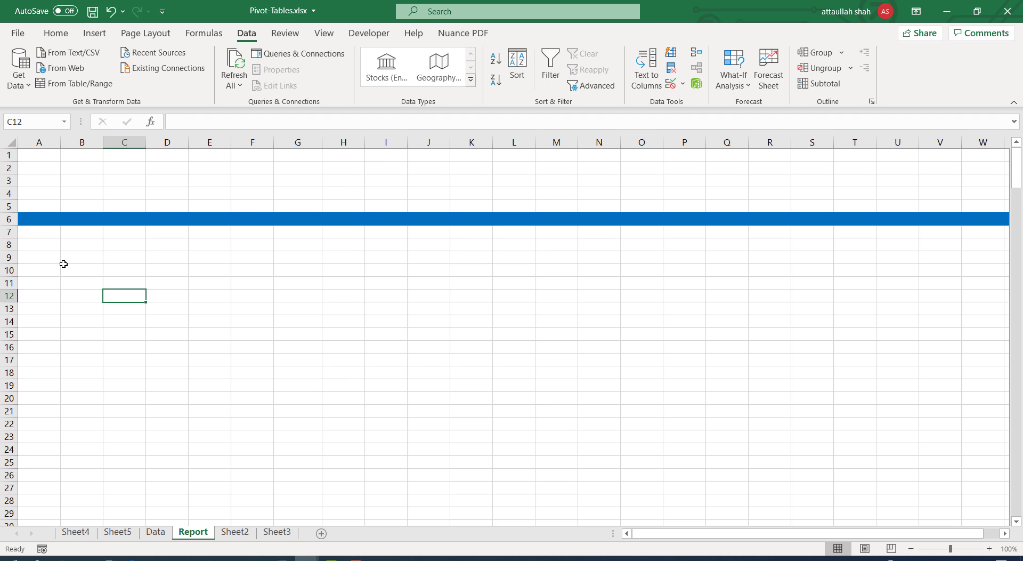
click(33, 232)
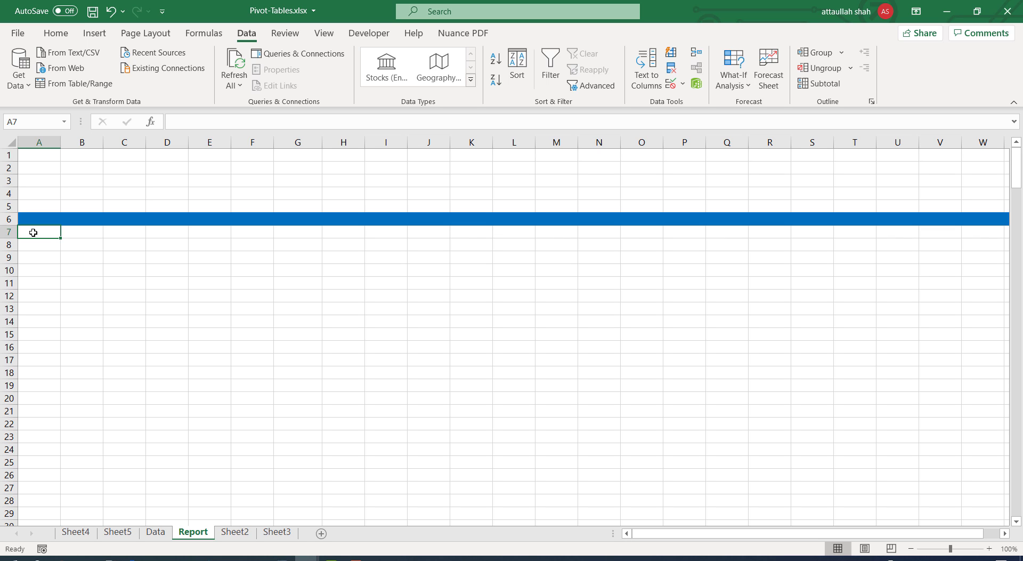
Remove the filter from the table on the Data sheet.
click(157, 532)
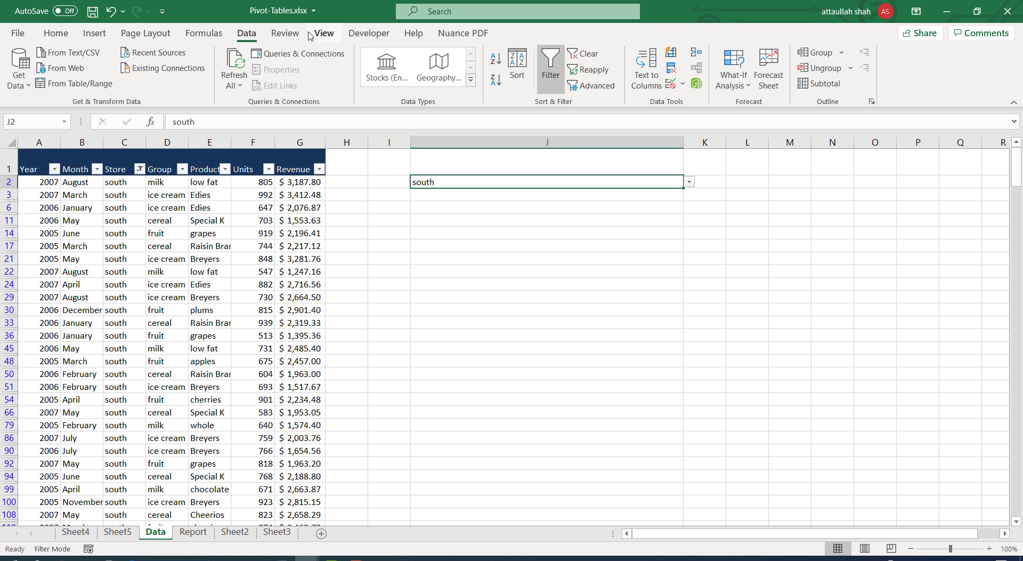
click(557, 67)
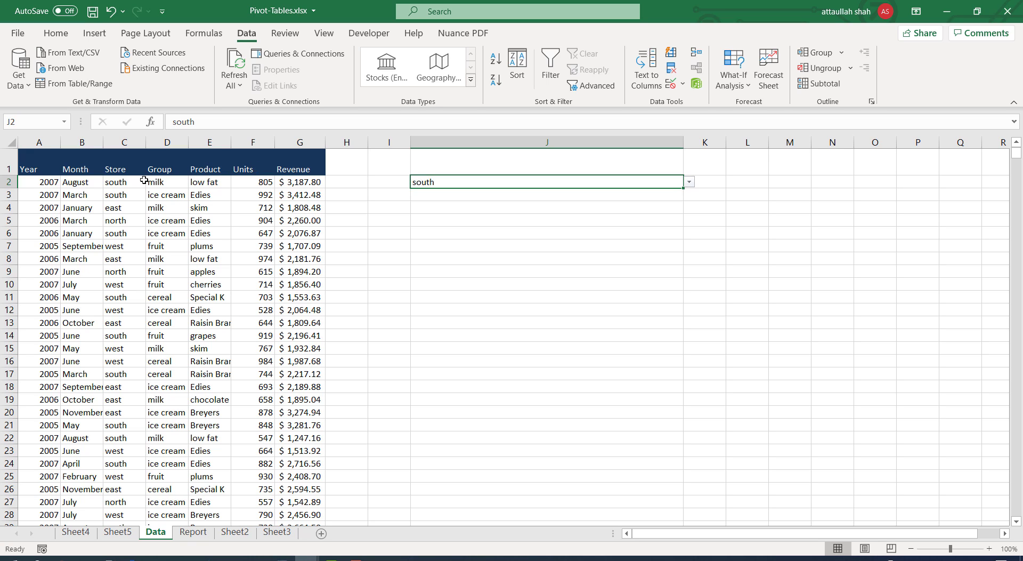
Select the Year header in cell A1 and turn off relative references for macro recording.
click(33, 167)
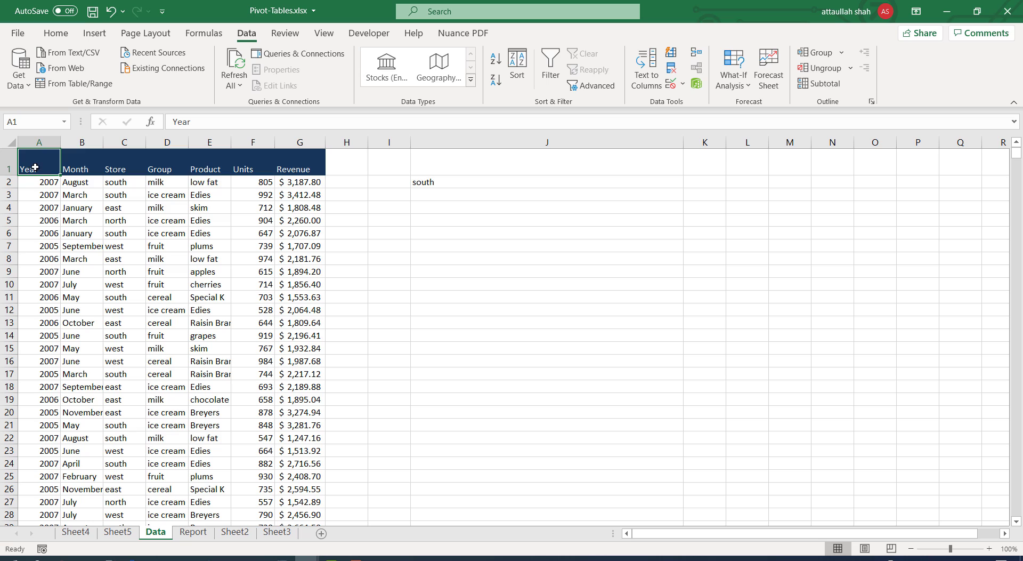
click(44, 181)
click(36, 164)
click(354, 37)
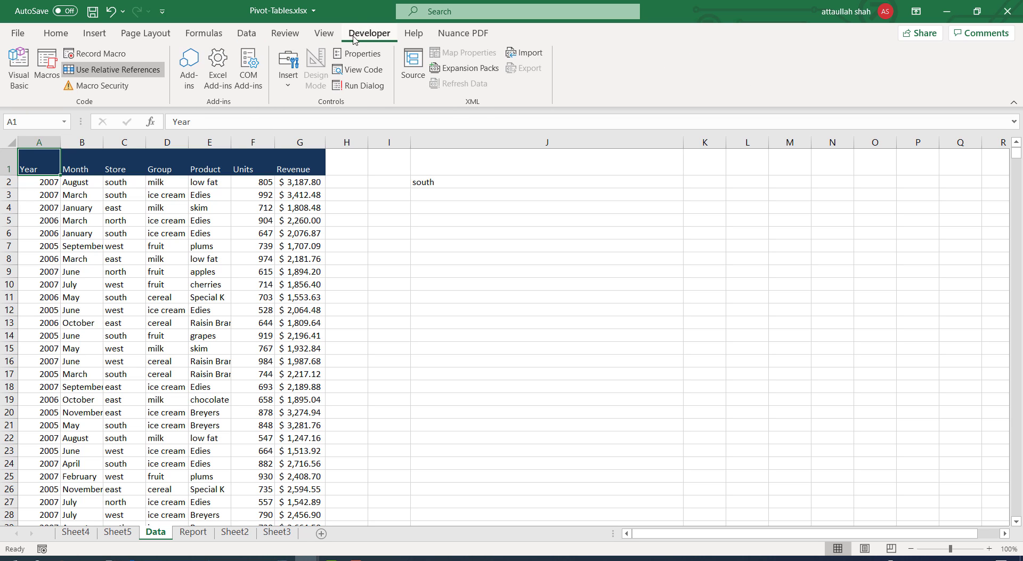
click(115, 77)
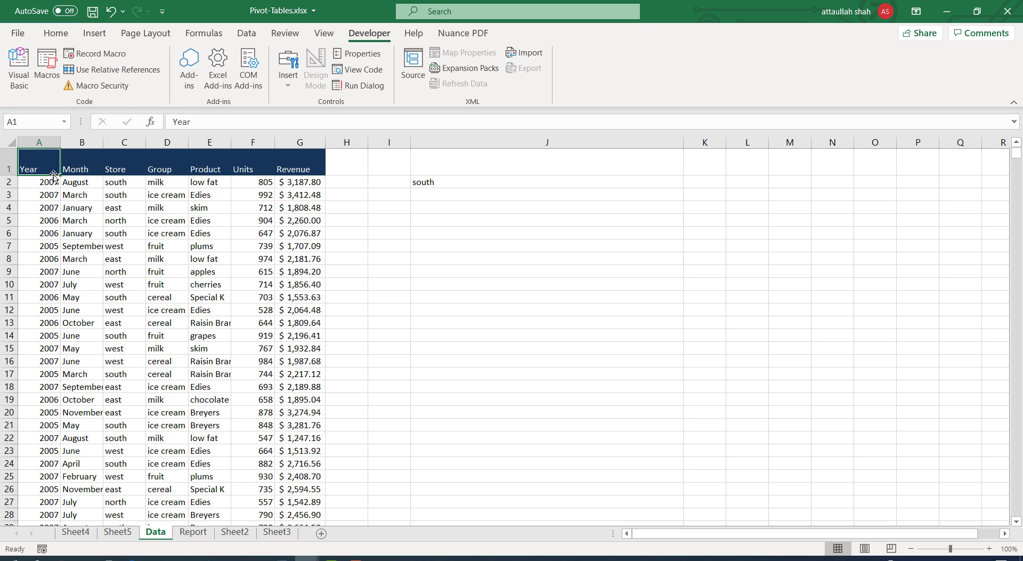
Start recording a macro named MakeReport, stored in This Workbook, without a shortcut key.
click(100, 55)
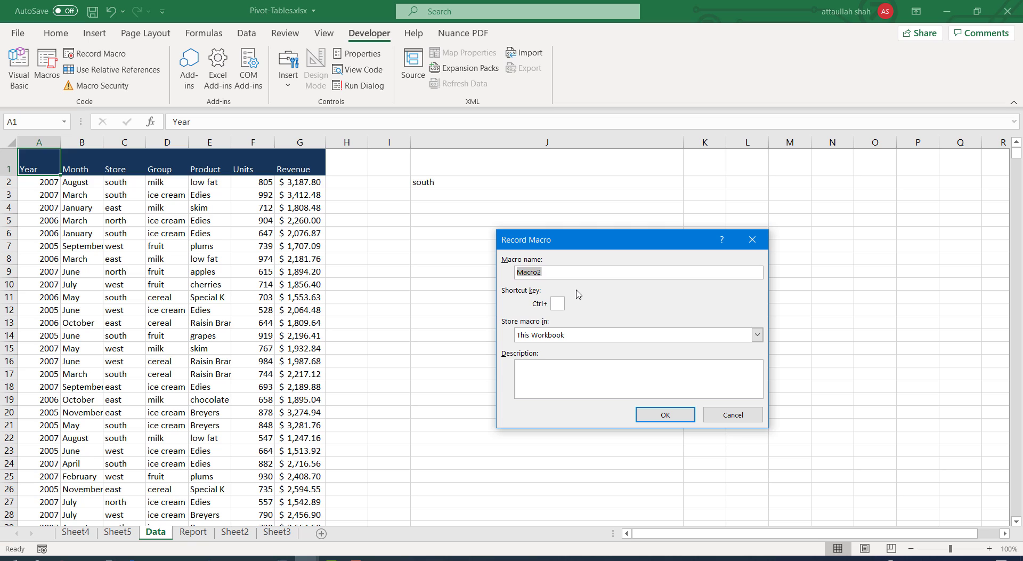
text(M)
text(ake)
text(E)
text(Re)
text(port)
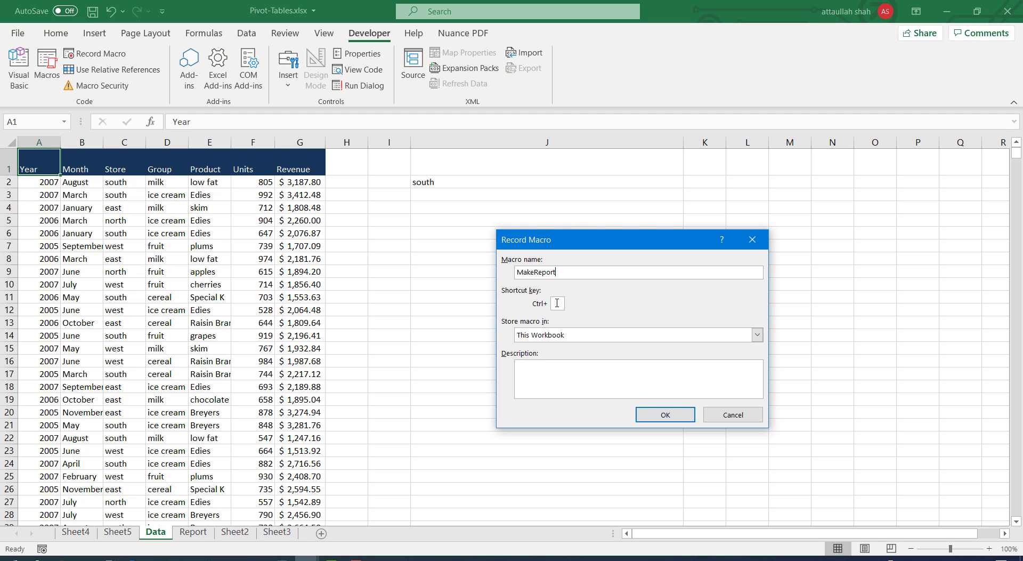
click(655, 419)
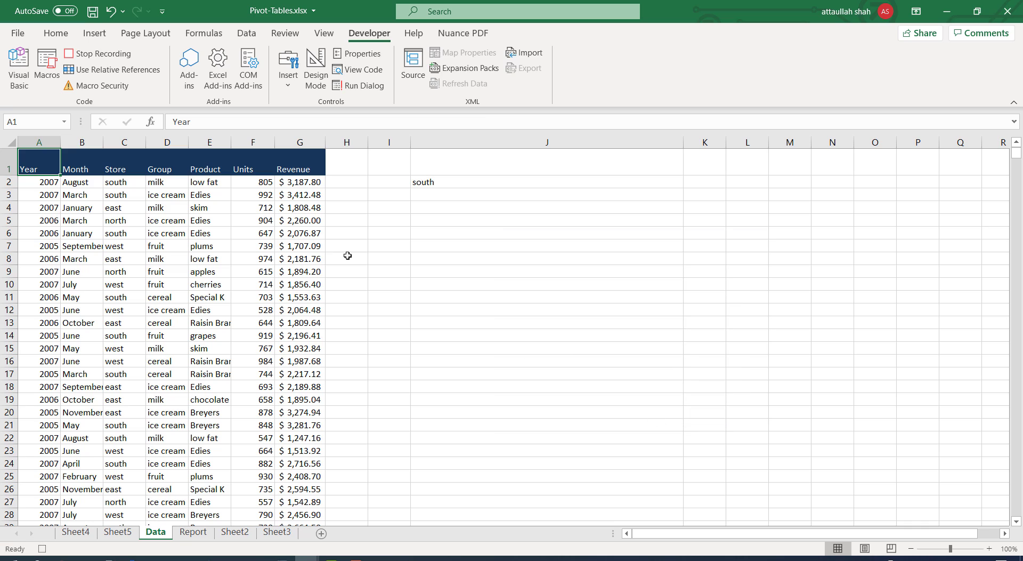
Add filters to the Data sheet's header row from cell A1 and filter the Store column to show only north.
click(80, 166)
click(46, 160)
click(251, 39)
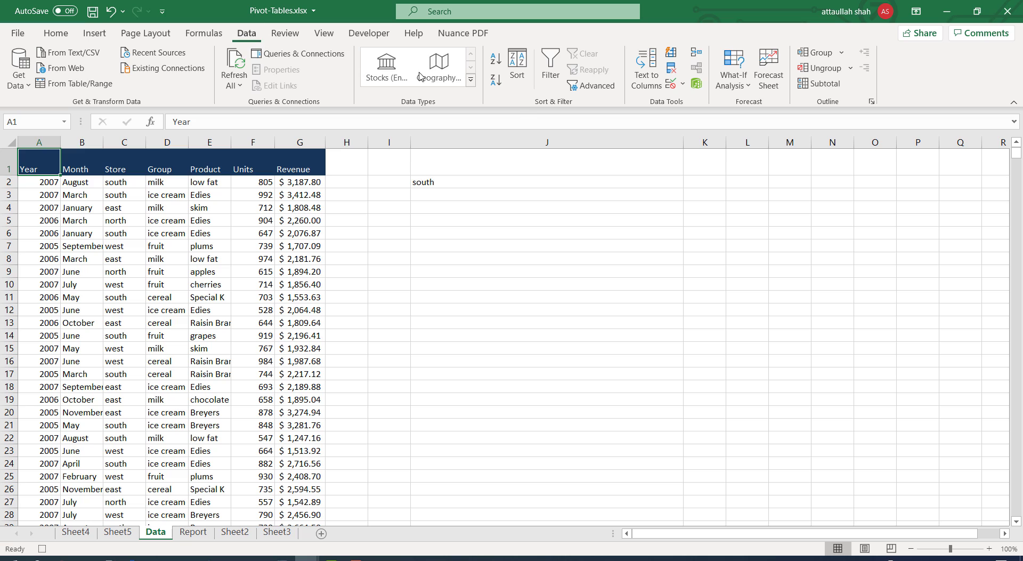
click(550, 80)
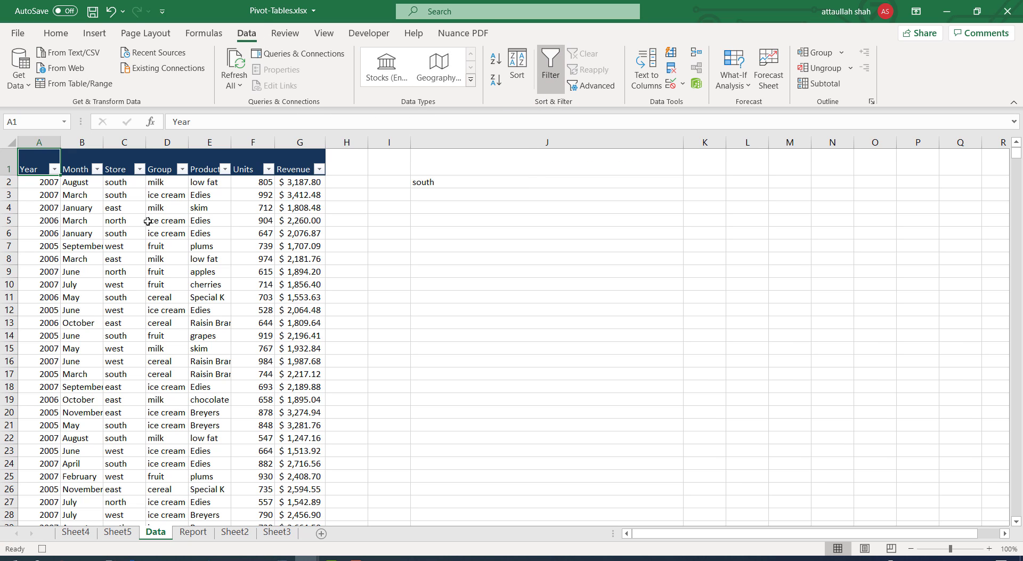
click(139, 170)
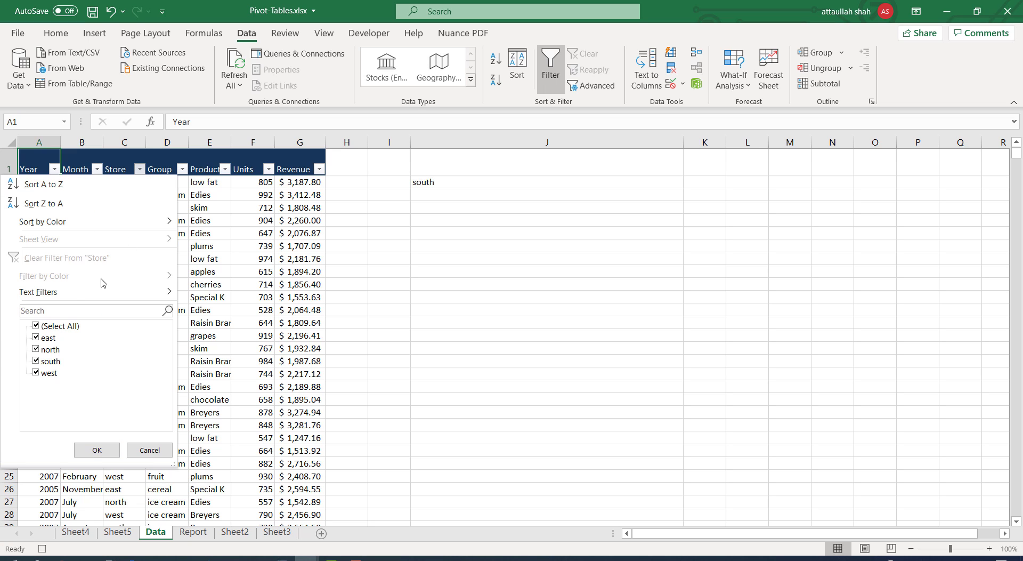
click(36, 326)
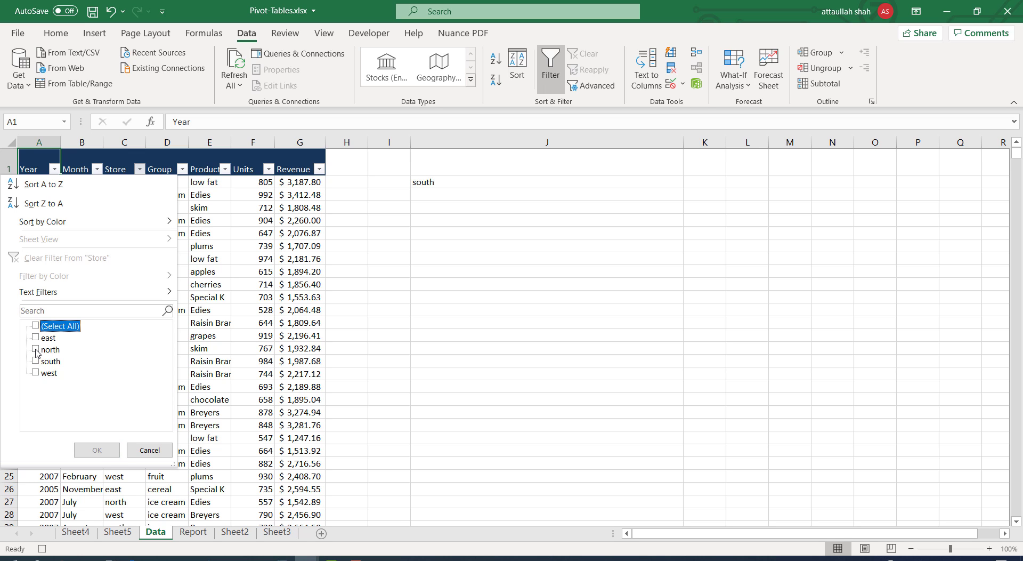
click(37, 349)
click(97, 450)
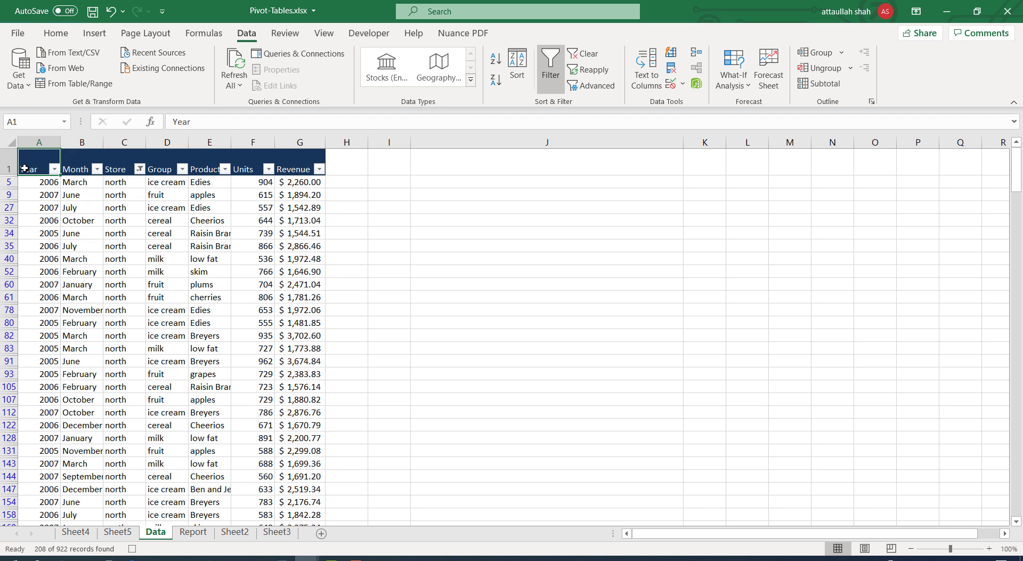
Copy the whole filtered table, from the Year header in A1 through the last Revenue row.
key(ctrl+shift+Right)
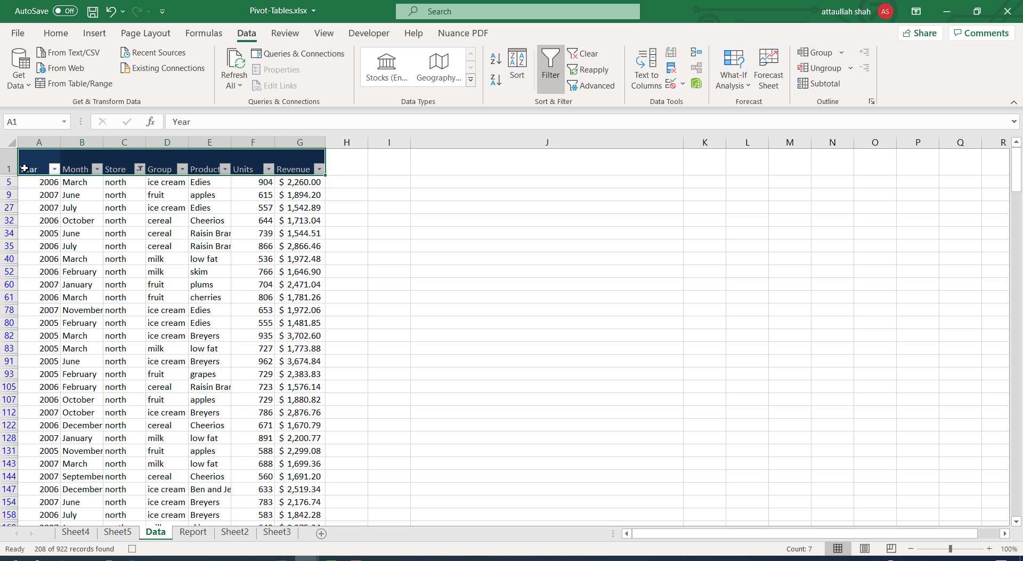
key(ctrl+shift+Down)
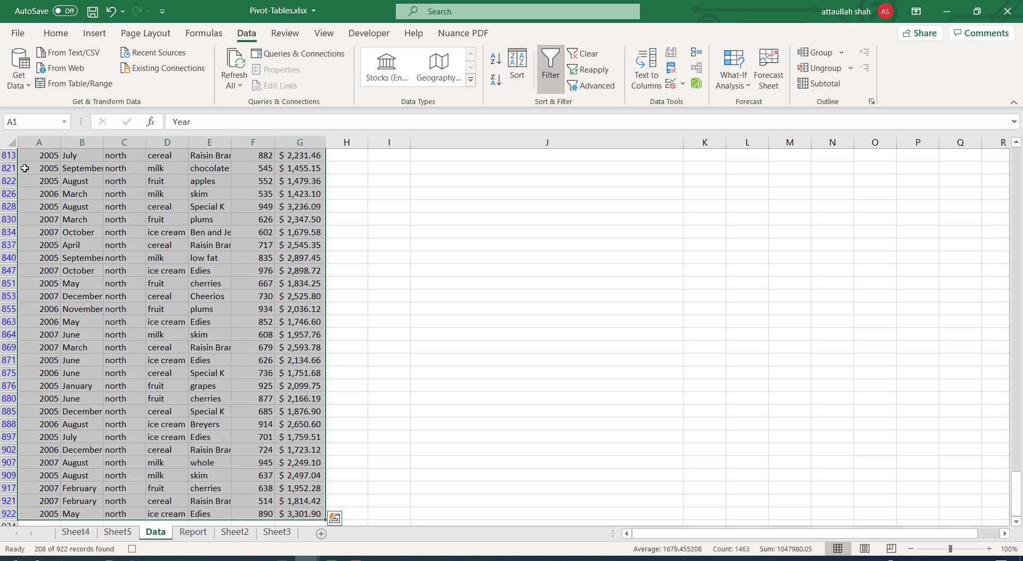
right_click(202, 191)
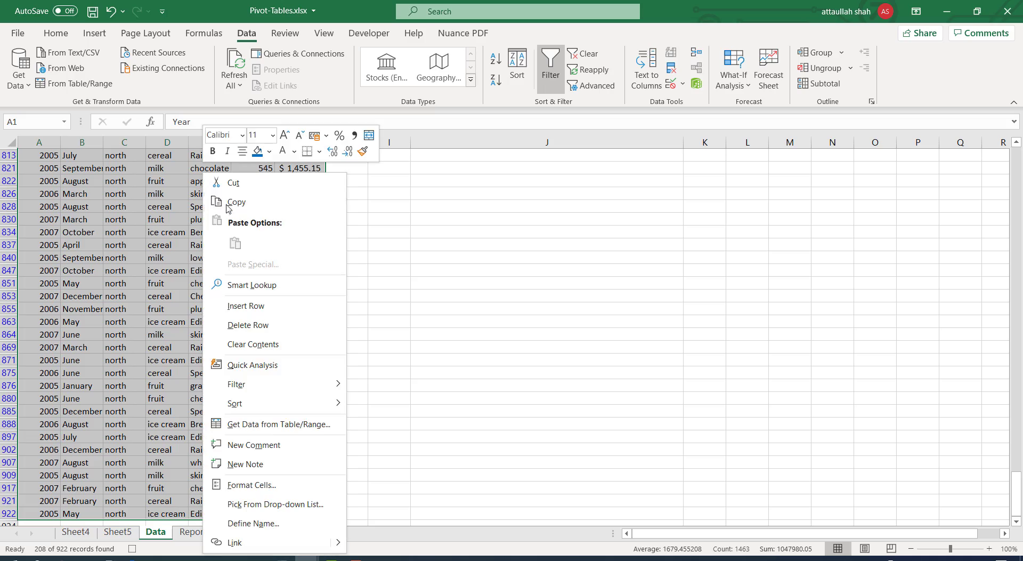
click(230, 208)
scroll(231, 209, up, 5)
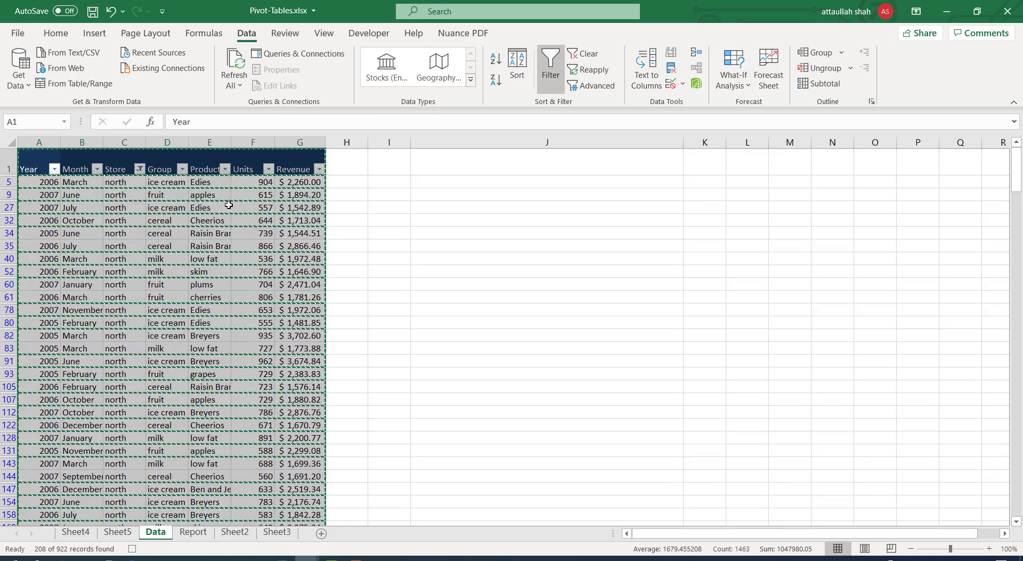
Paste the copied table into the Report sheet at cell A7, just below the blue row.
click(193, 533)
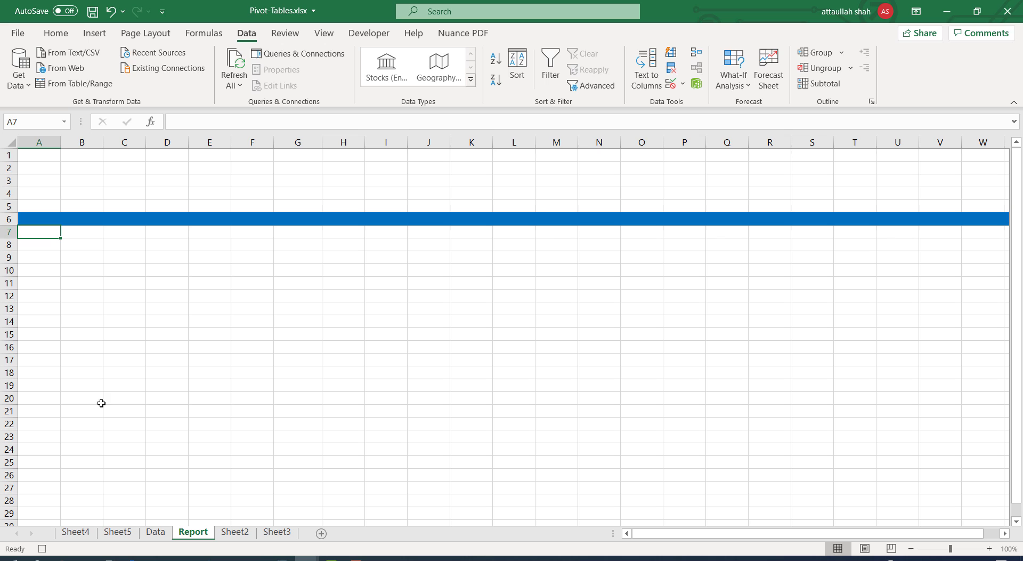
right_click(29, 232)
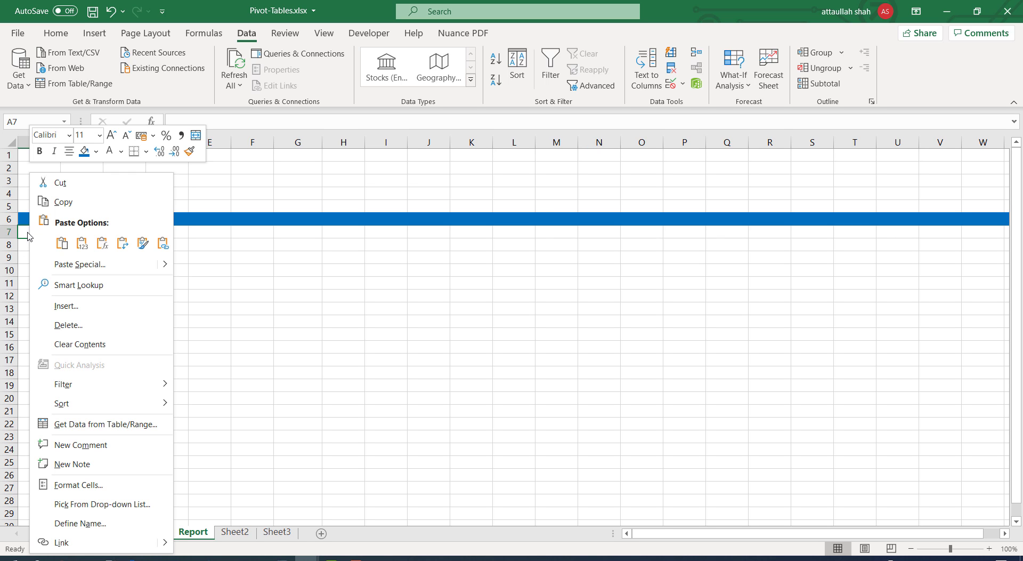
key(Escape)
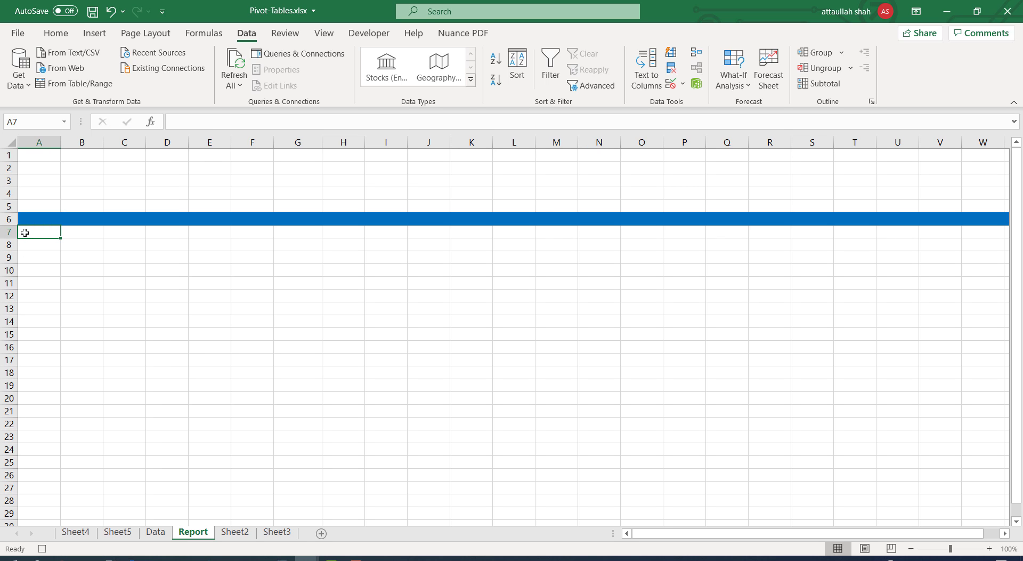
click(70, 230)
click(47, 229)
right_click(44, 234)
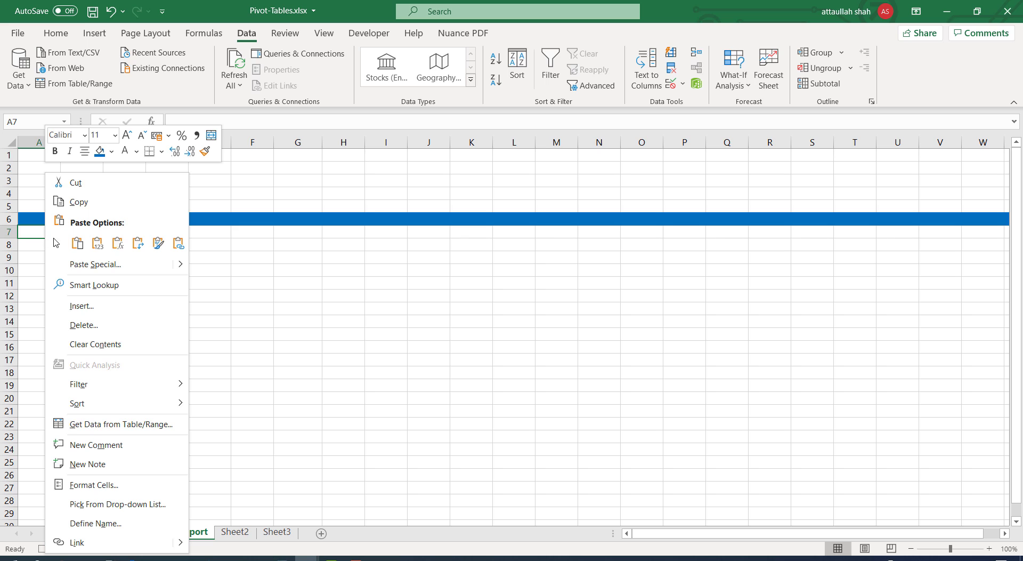
click(77, 243)
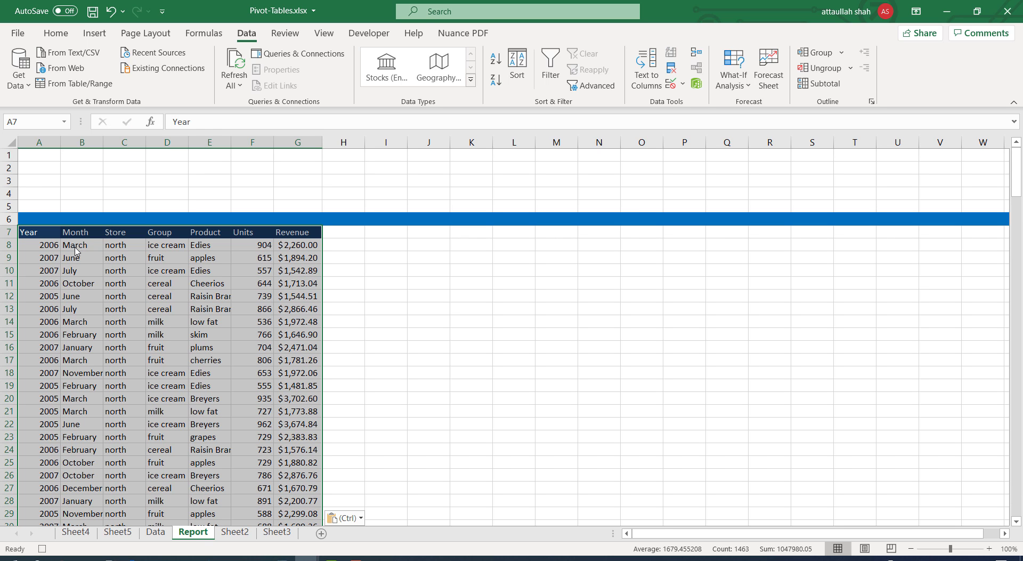
click(36, 232)
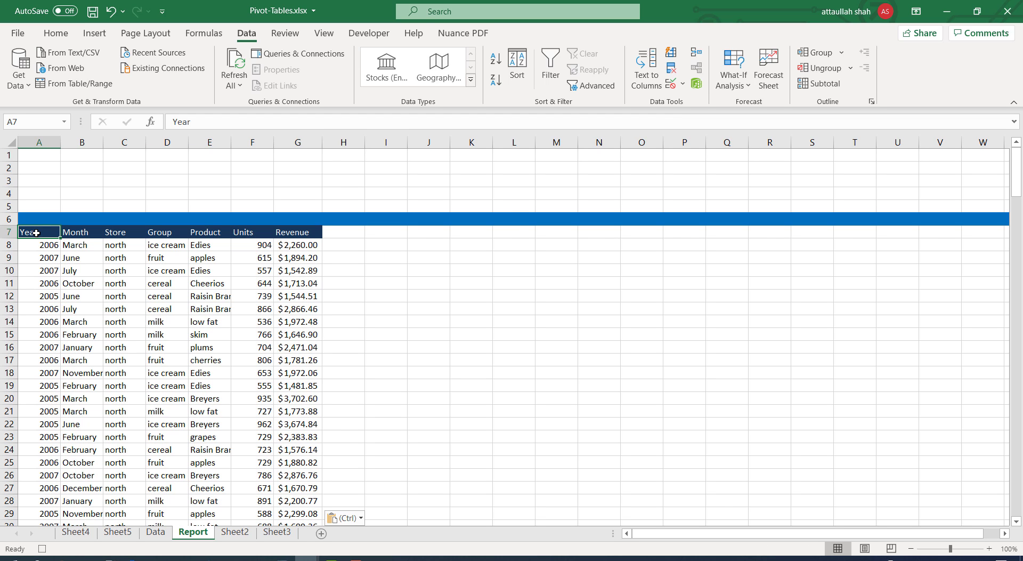
Enter the title formula ="Report on the "&C8&" Region" in cell B4 of the Report sheet.
click(74, 195)
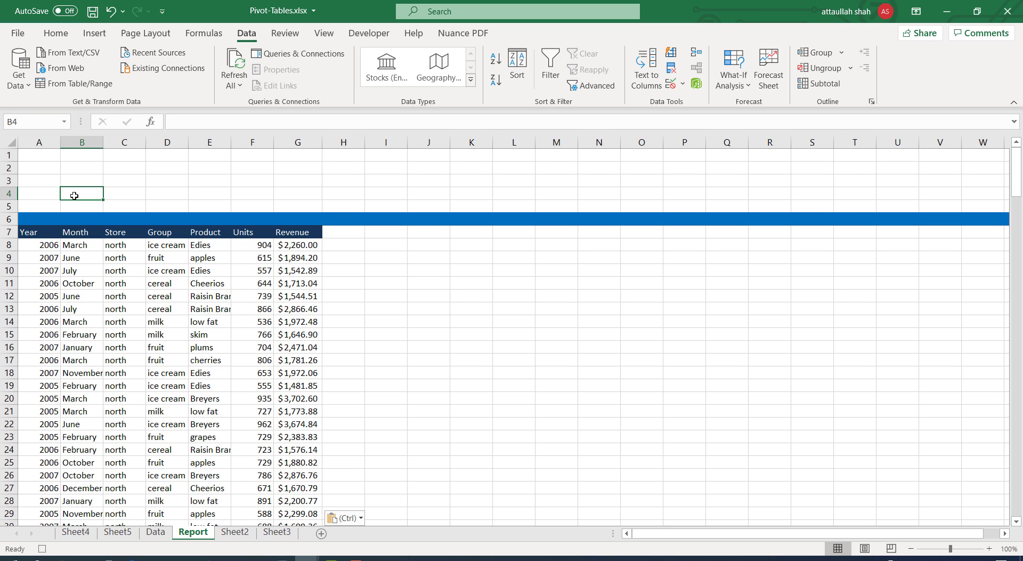
text(=)
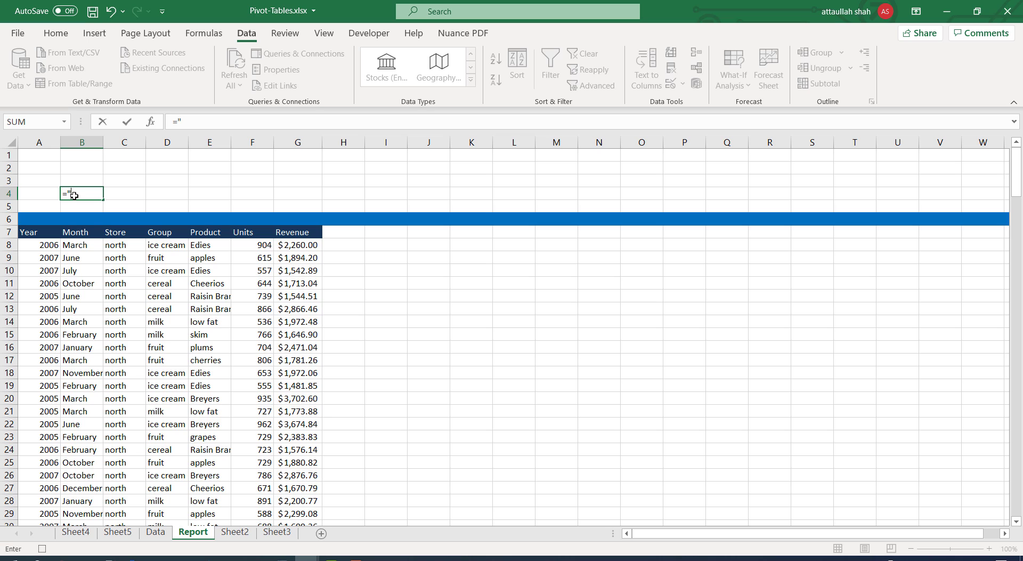
text(Report)
text(on the)
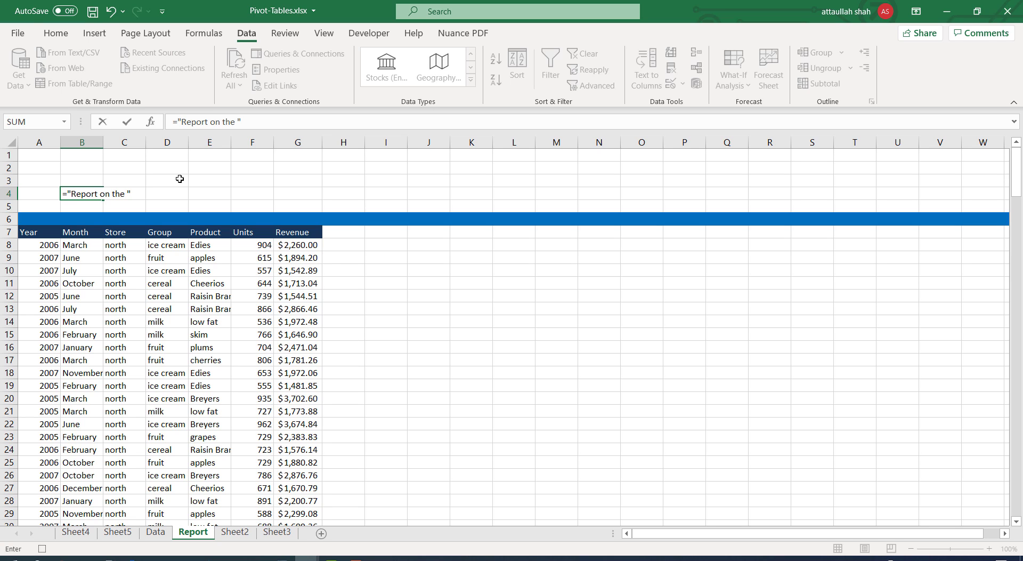
text(&)
click(124, 246)
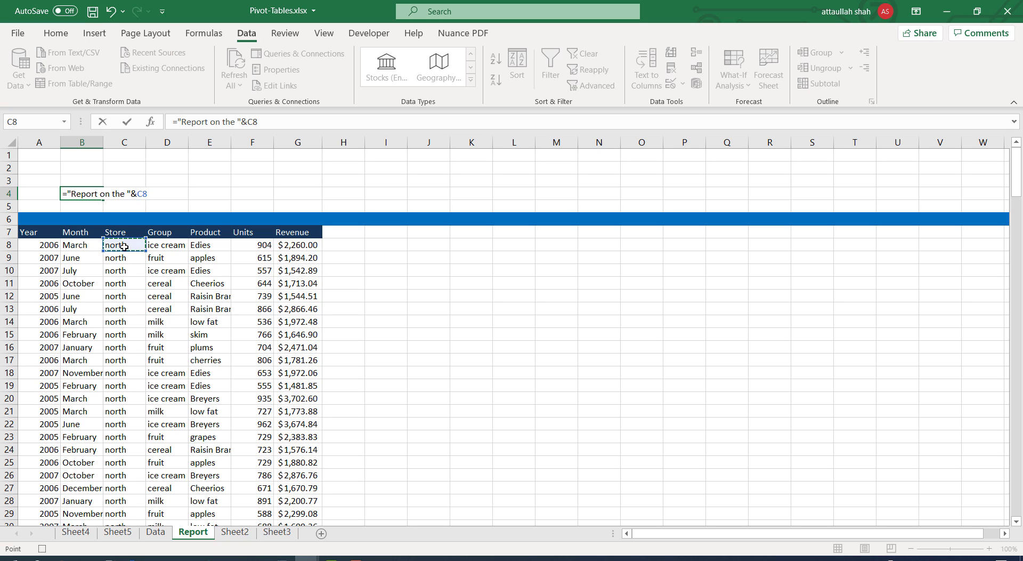
text(&")
text(Region)
key(Return)
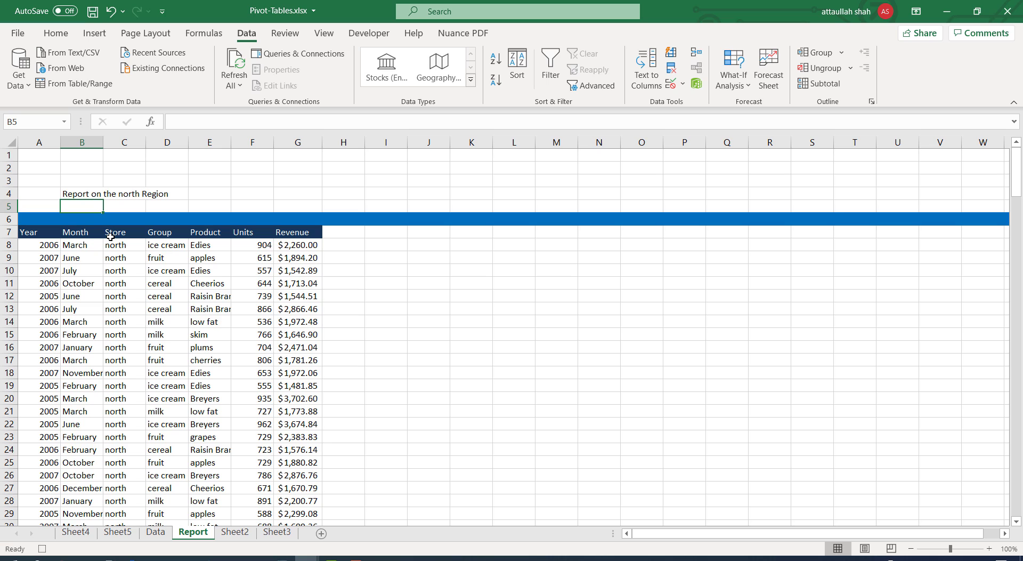
Enlarge the report title in B4 to font size 24 and make it bold.
click(86, 195)
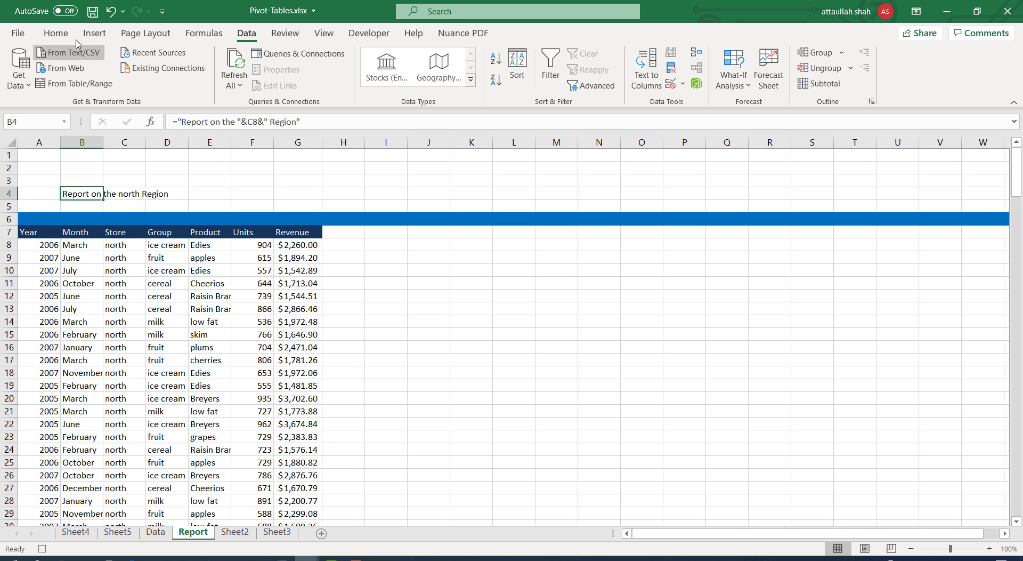
click(56, 33)
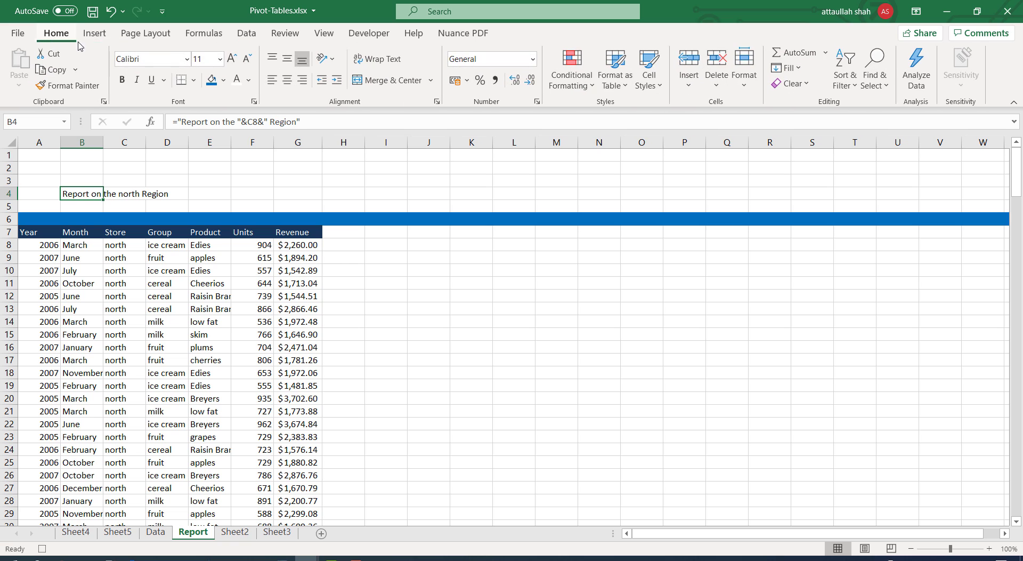
click(233, 58)
click(233, 58)
click(233, 59)
click(234, 59)
click(234, 59)
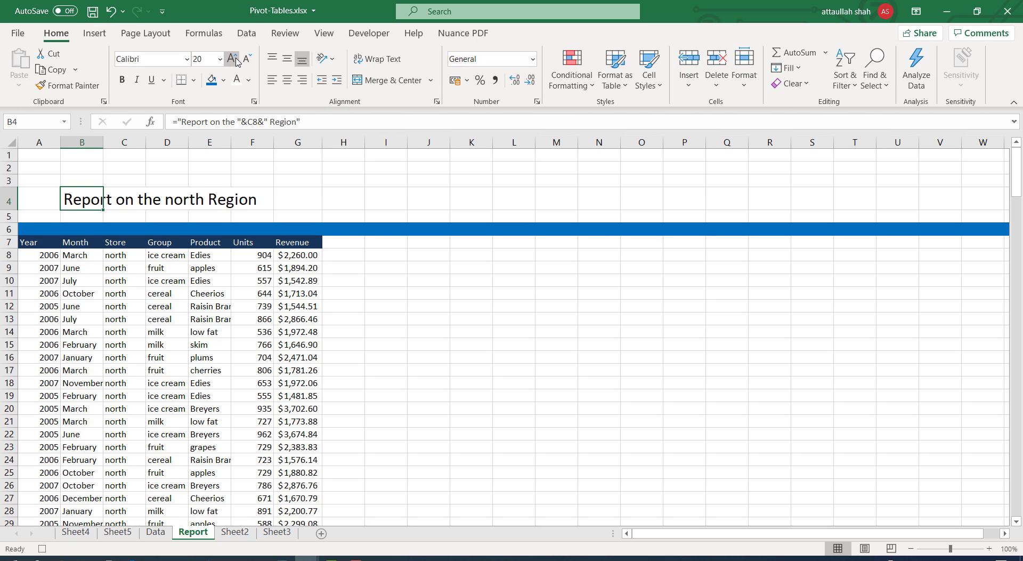
click(233, 59)
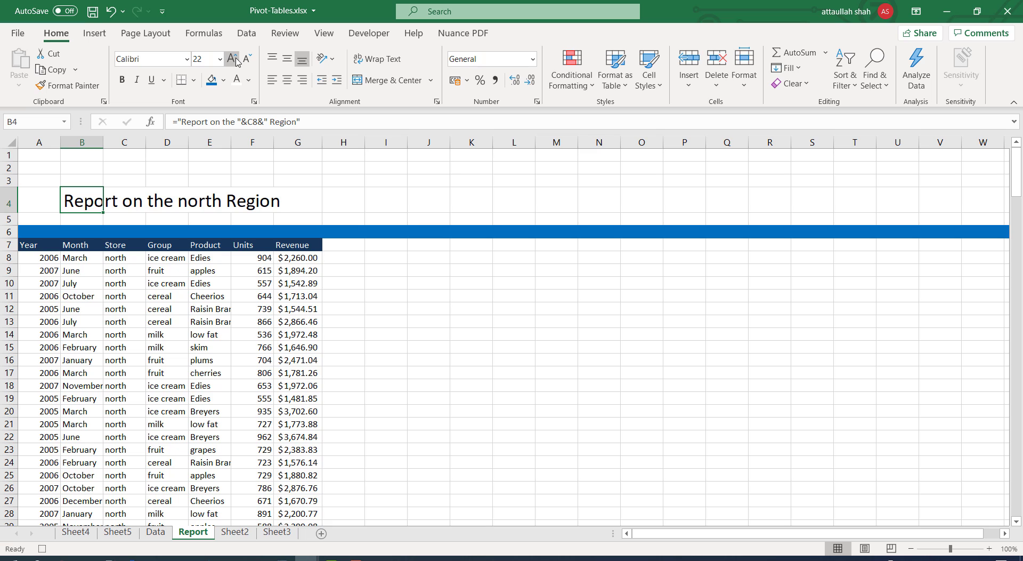
click(235, 60)
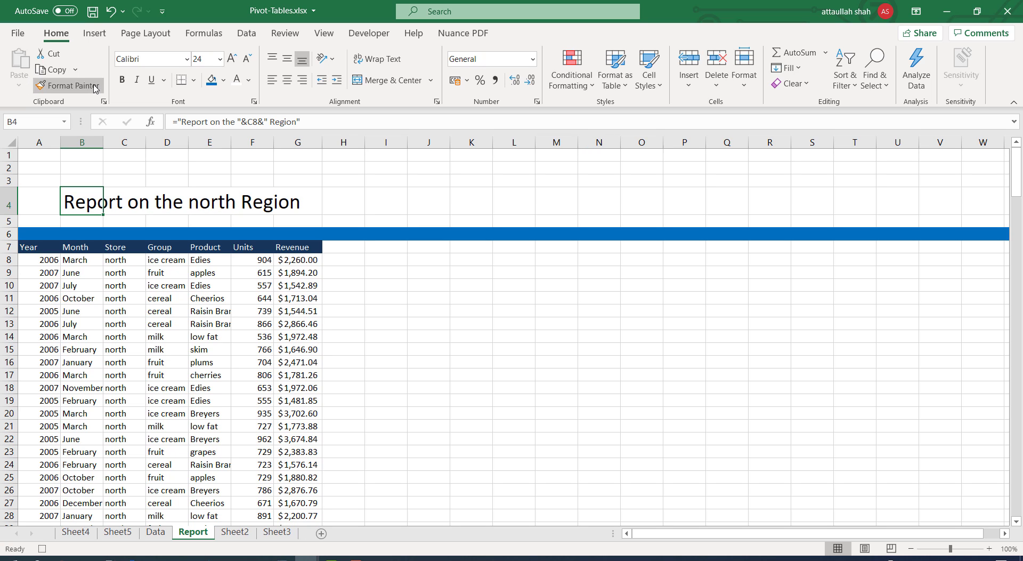
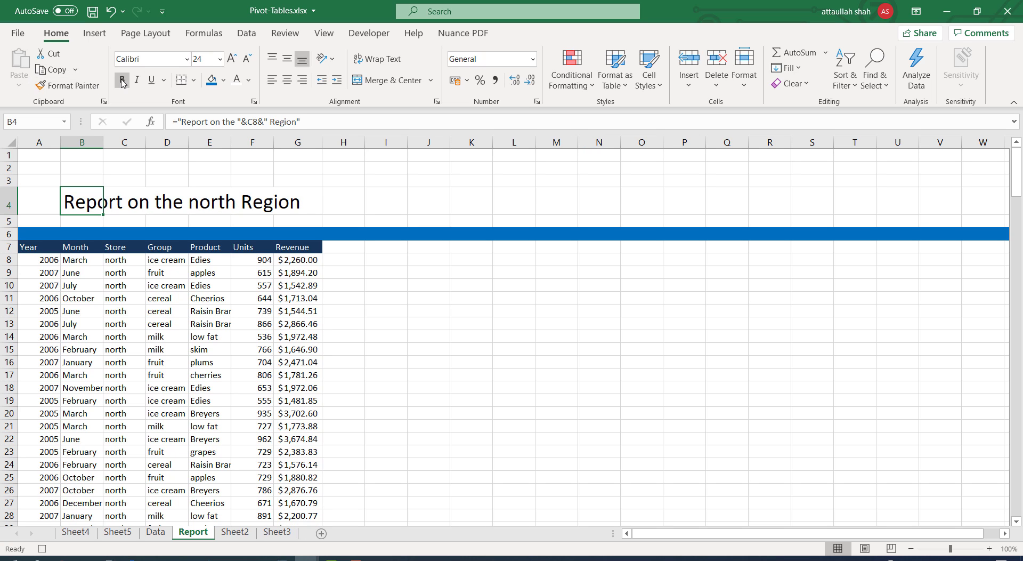
click(122, 79)
click(213, 156)
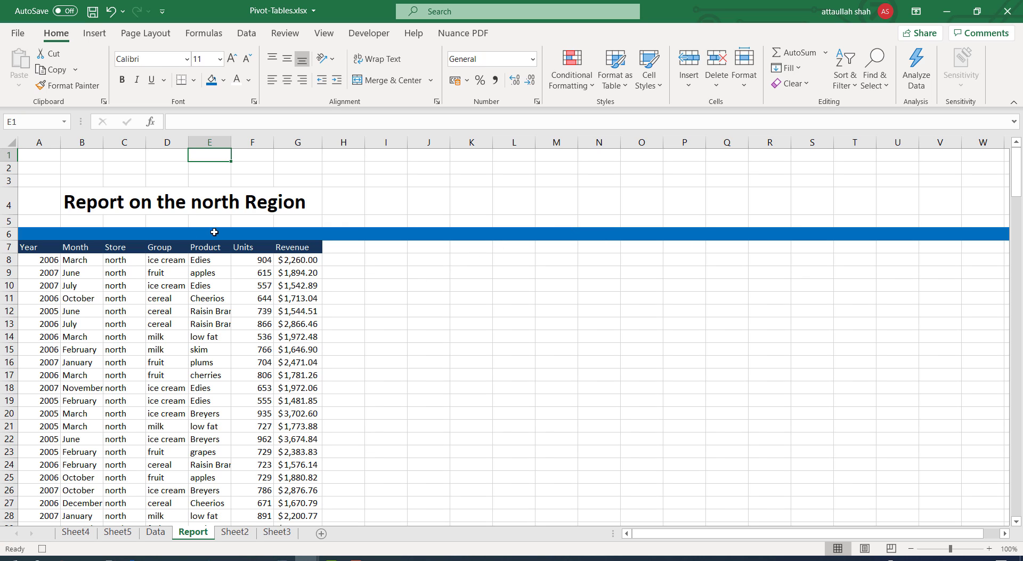
Select the Year header in cell A7 and stop recording the macro.
click(40, 246)
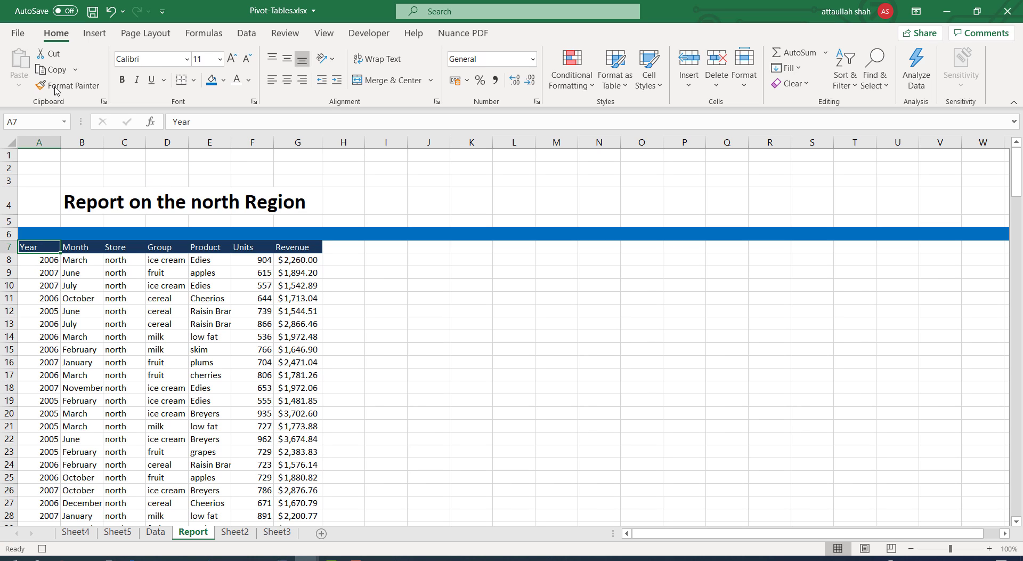
click(242, 35)
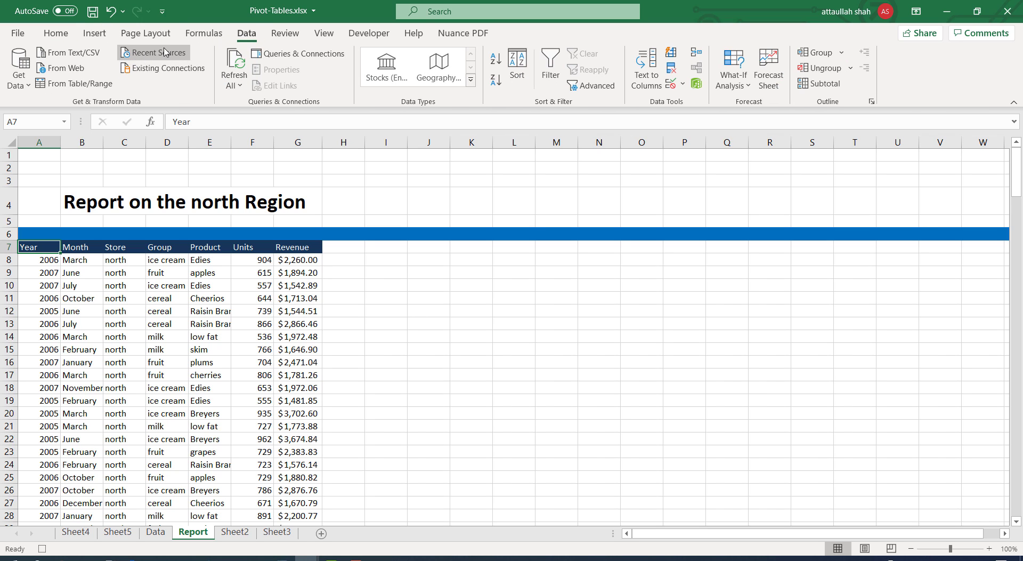
click(369, 33)
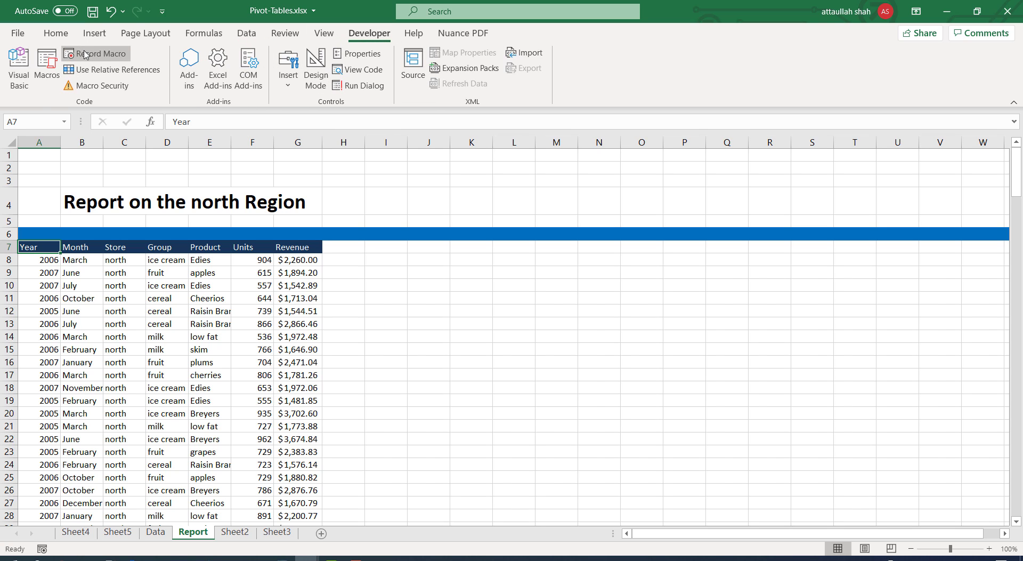
click(86, 53)
click(338, 252)
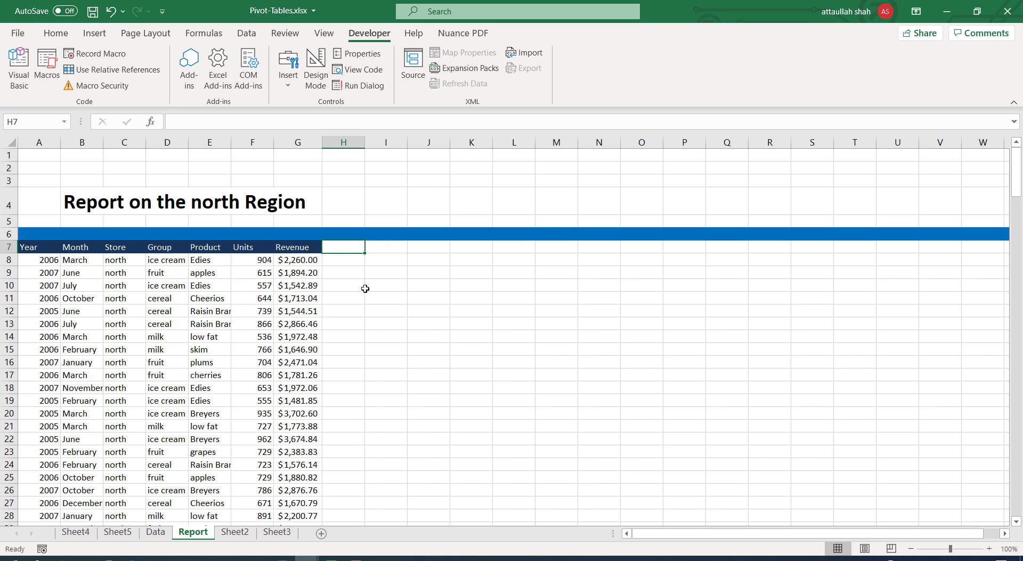
Remove the filter from the table on the Data sheet and choose south from the list in cell J2.
click(159, 531)
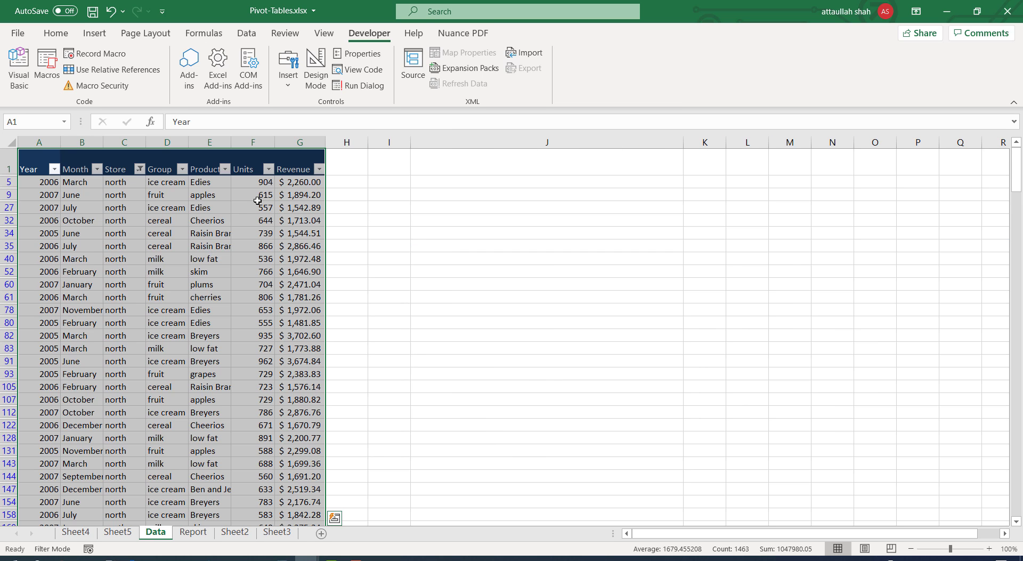
click(245, 34)
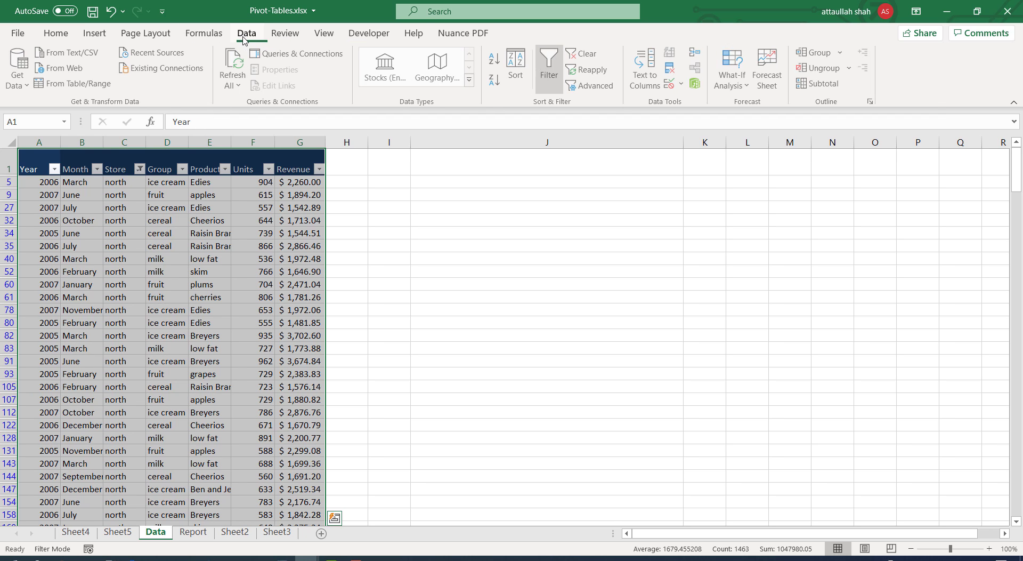
click(564, 68)
click(558, 183)
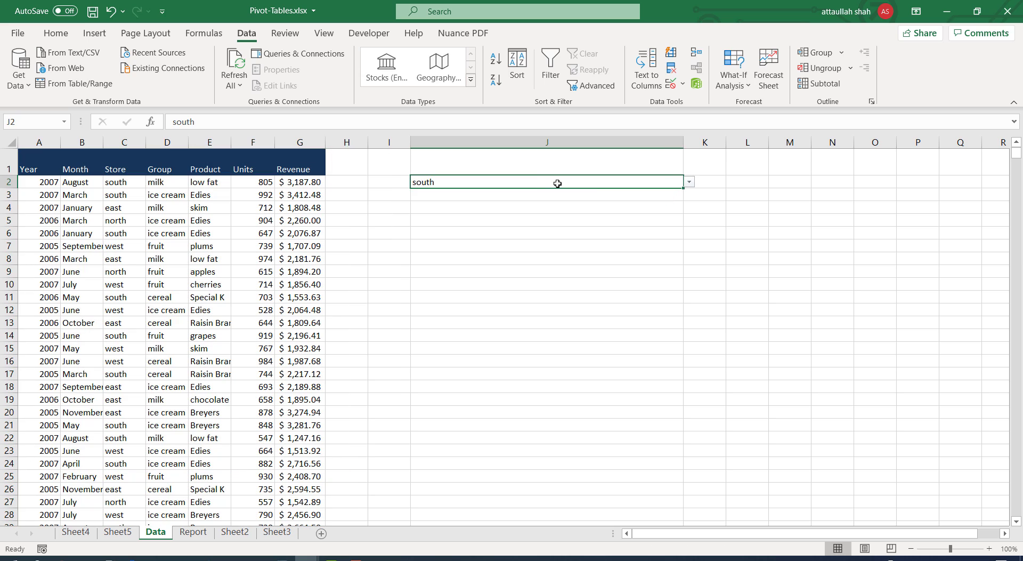
click(690, 184)
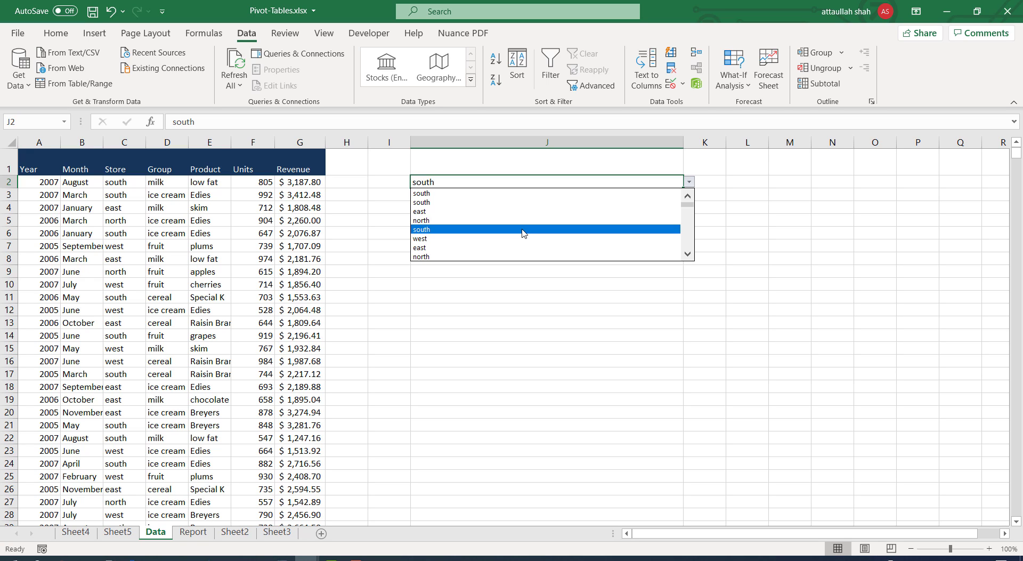
click(523, 232)
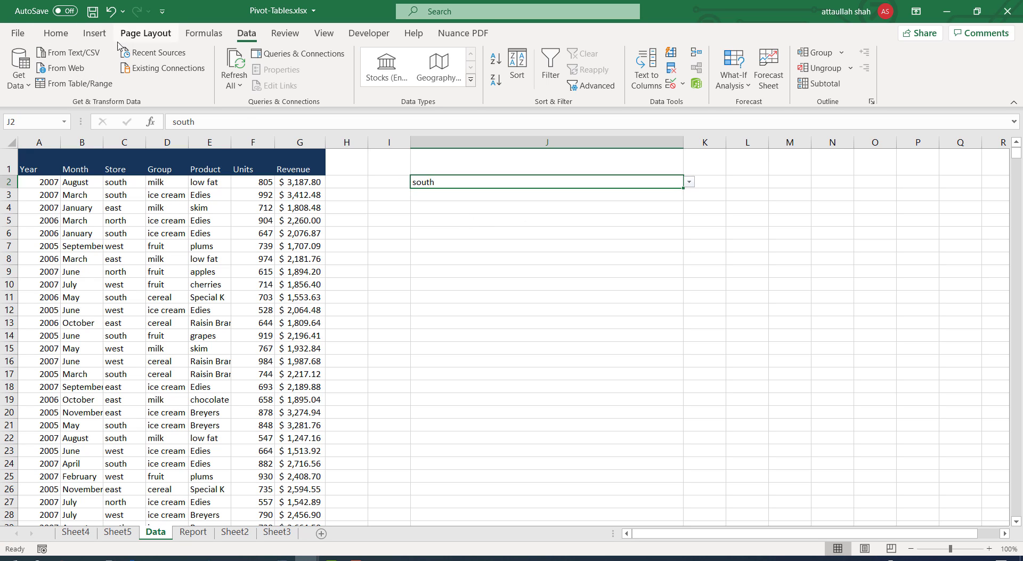
Draw an orange rounded rectangle about 6.03 cm wide and 1.08 cm high below cell J2, labelled Generate Report.
click(101, 35)
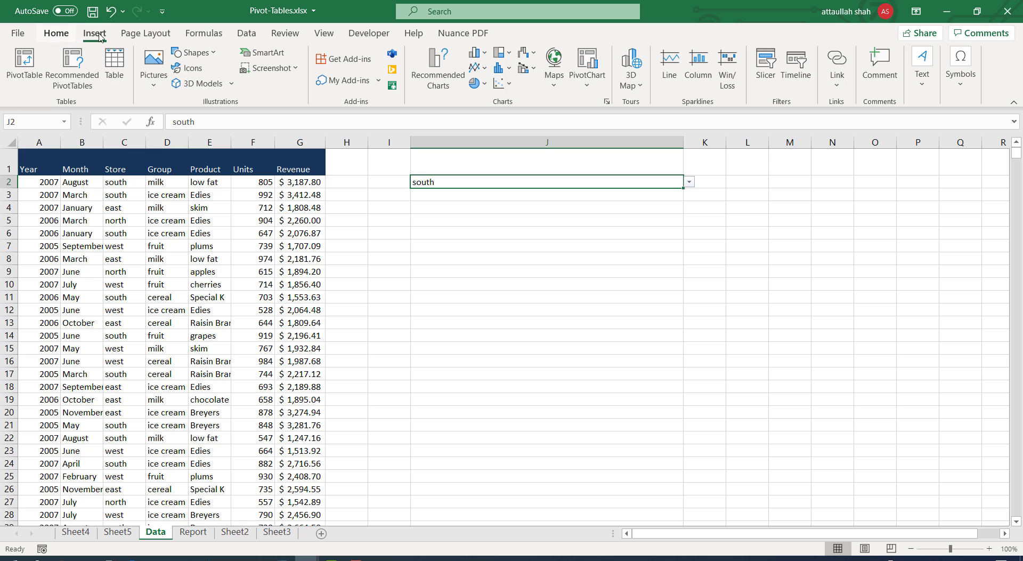
click(210, 52)
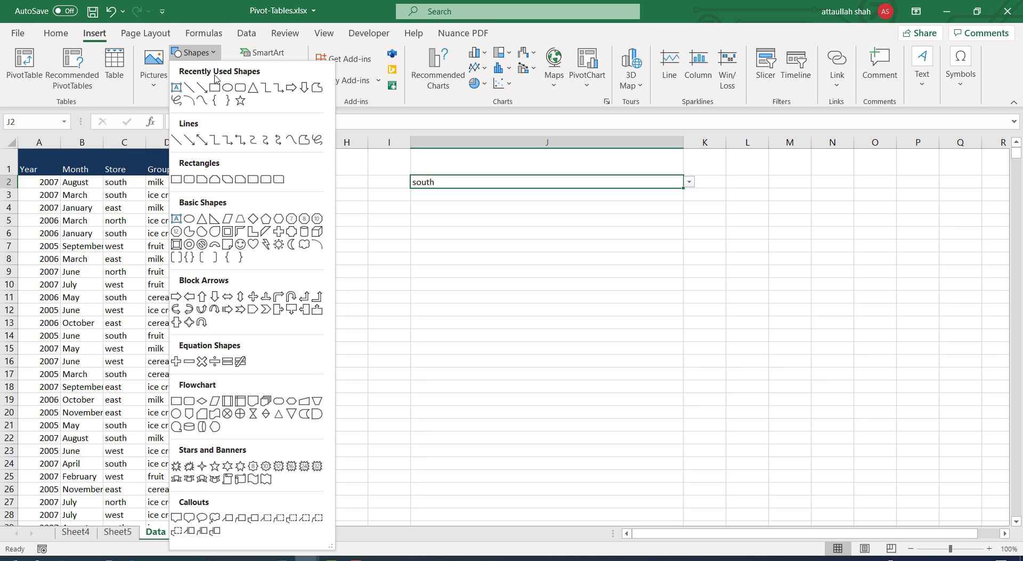
click(239, 89)
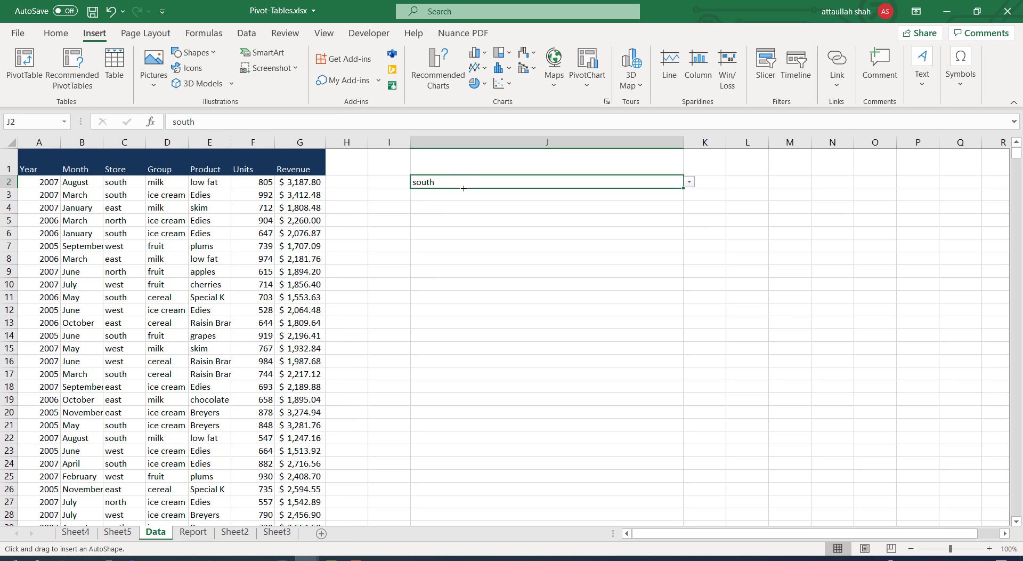
drag(425, 213, 577, 240)
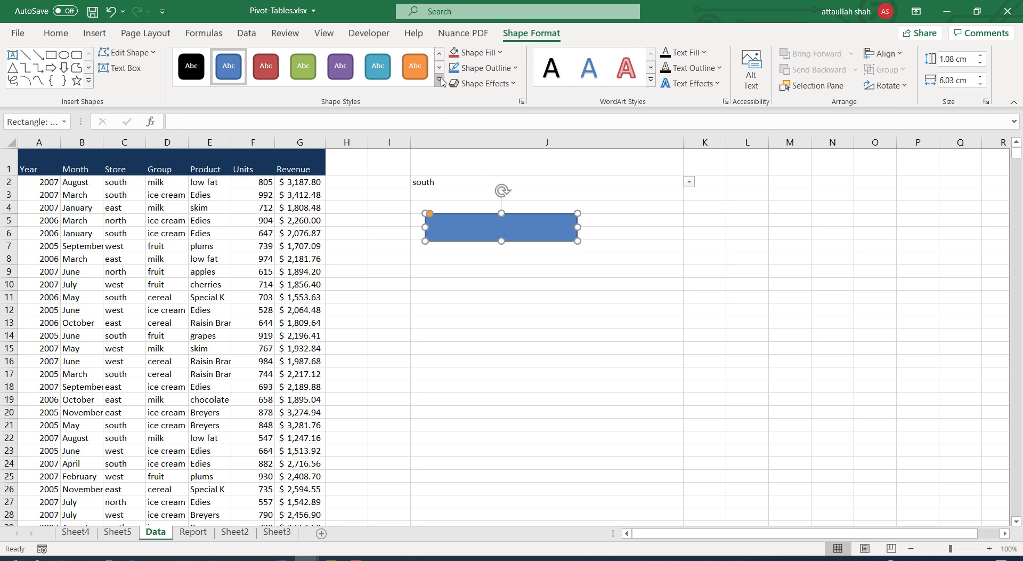
click(415, 68)
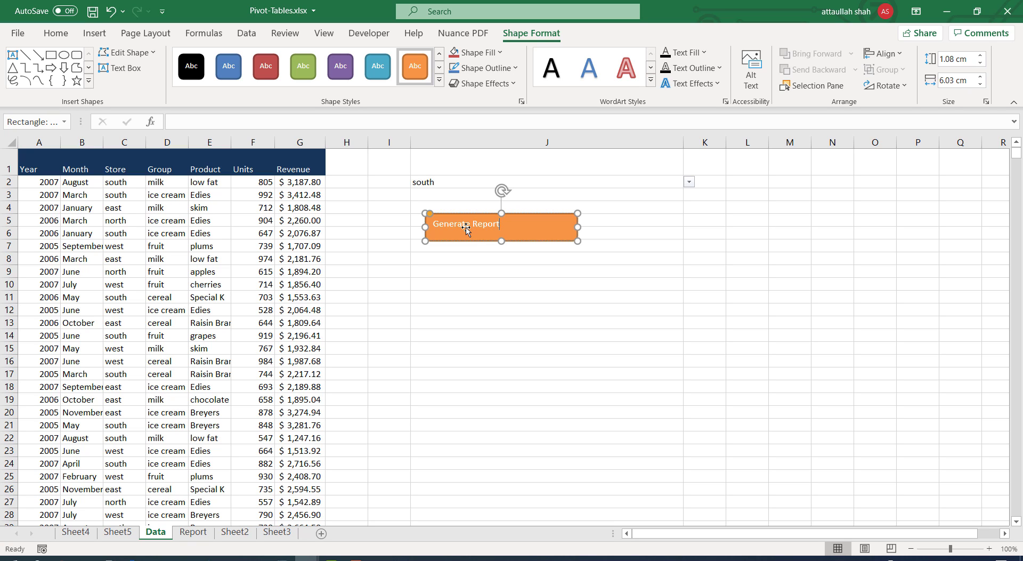
Centre the Generate Report label horizontally and vertically inside the shape.
click(56, 33)
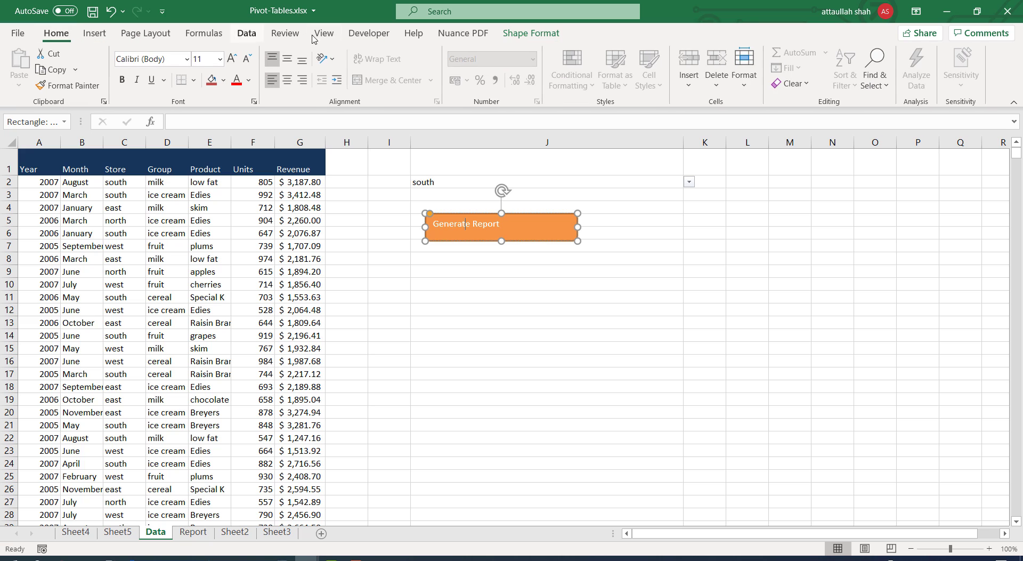
click(288, 79)
click(287, 60)
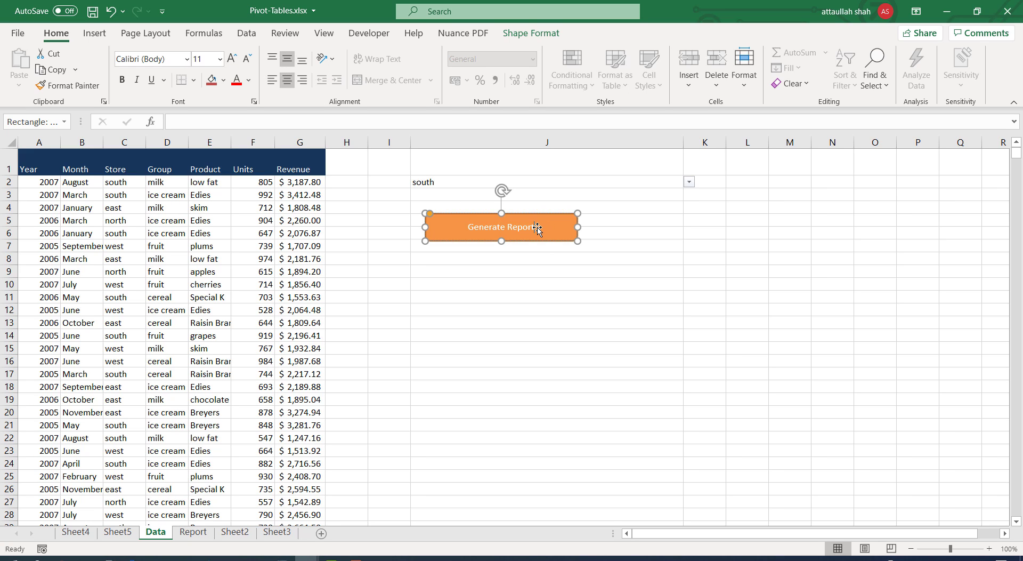
Enlarge the Generate Report label text to font size 16.
double_click(525, 227)
click(470, 226)
drag(470, 227, 535, 227)
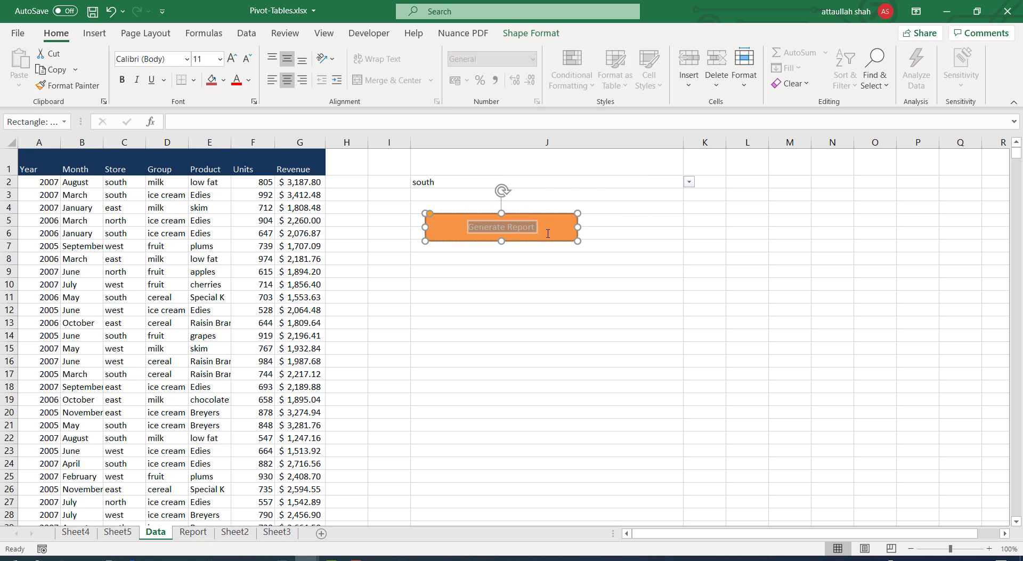
click(231, 59)
click(231, 58)
click(231, 59)
click(376, 256)
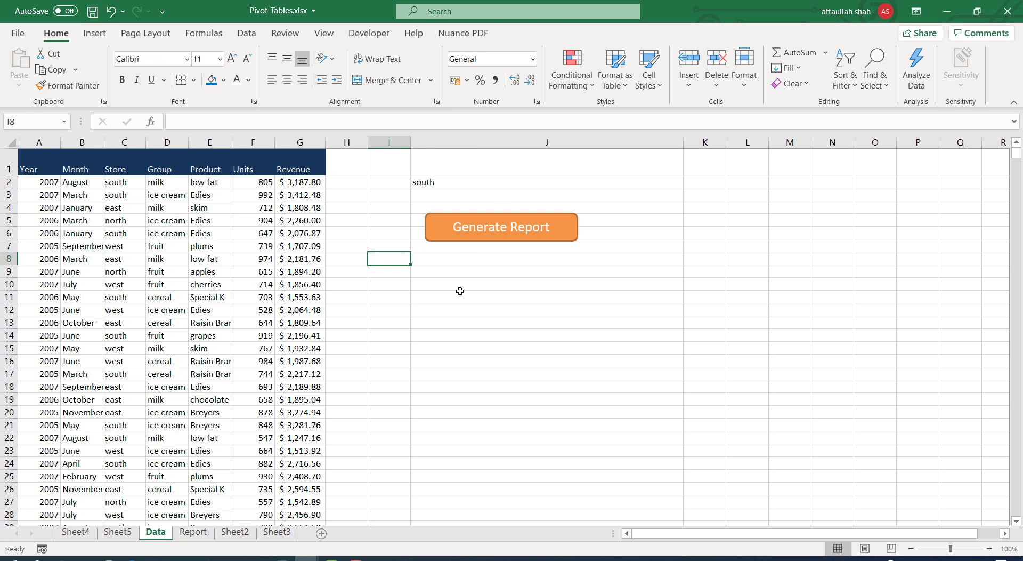
Assign the MakeReport macro to the Generate Report shape and run it from there.
click(472, 231)
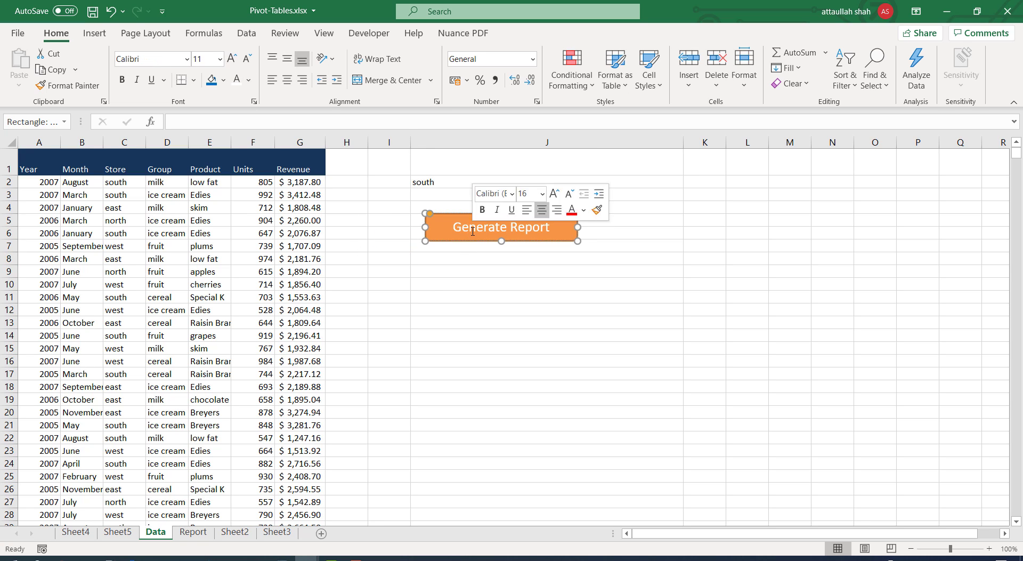
right_click(472, 231)
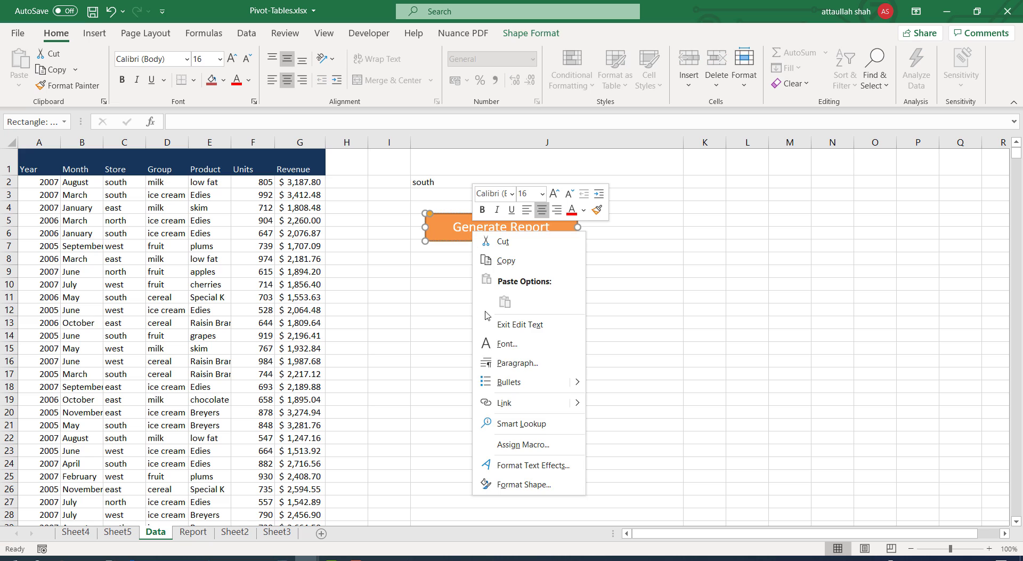
click(510, 445)
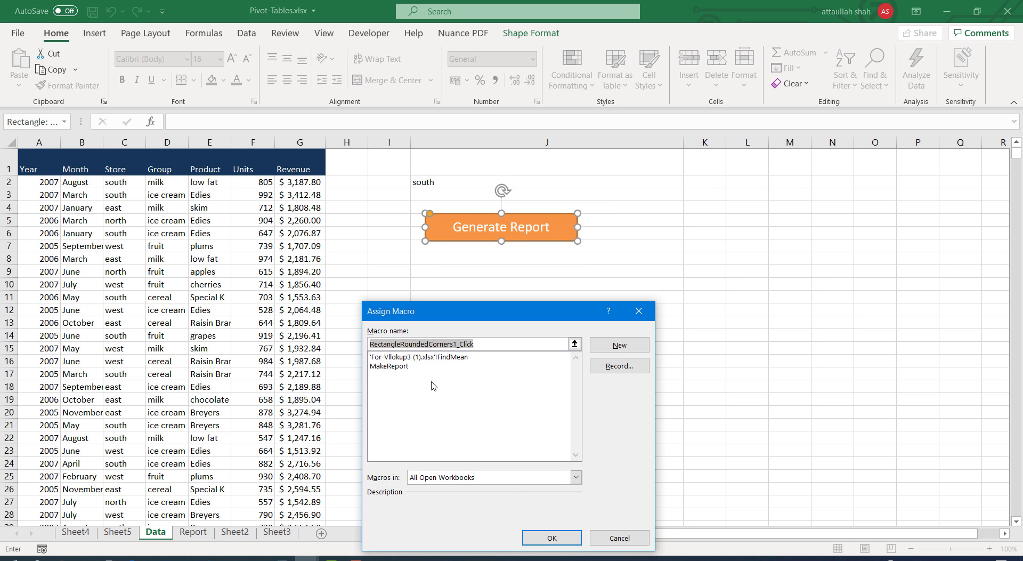
click(396, 367)
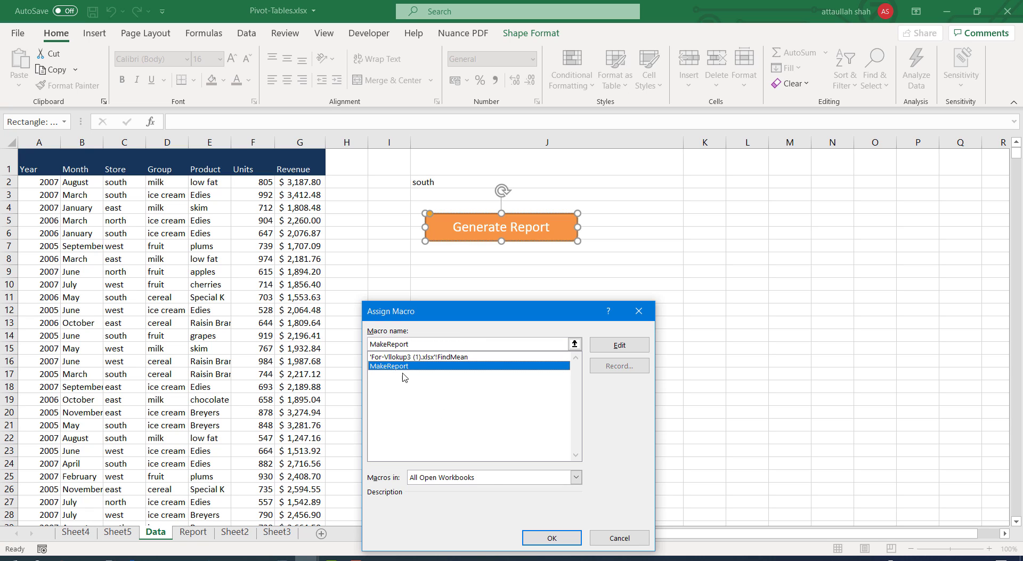
click(550, 537)
click(502, 422)
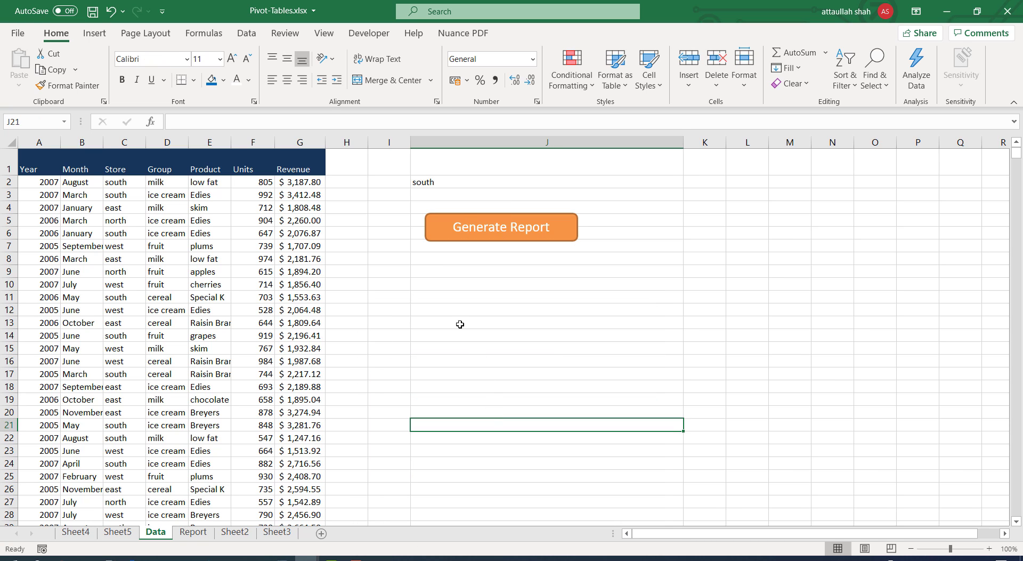
click(459, 237)
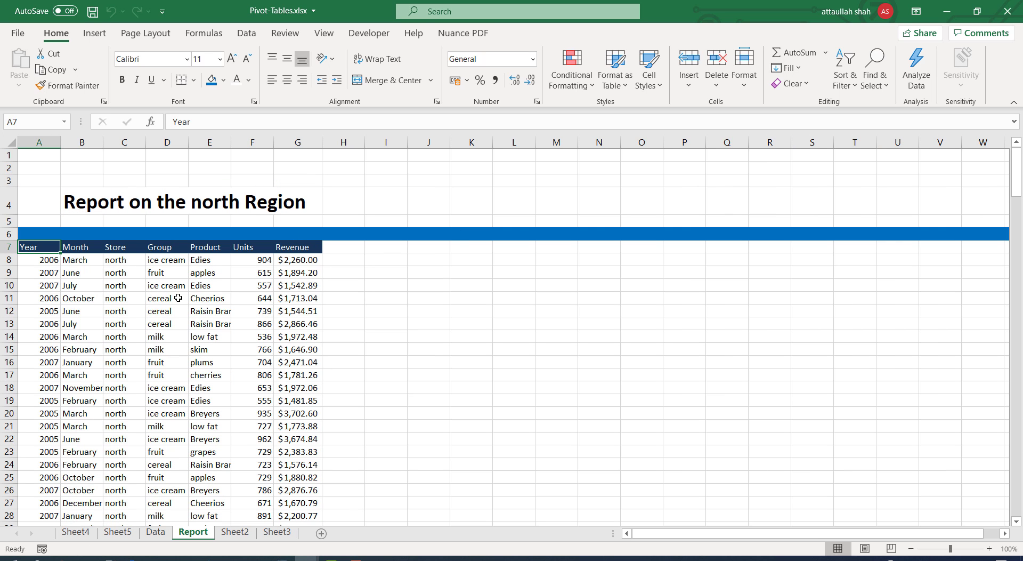
Delete rows 6 to 215 on the Report sheet and clear the title formula in cell B4.
drag(2, 234, 285, 448)
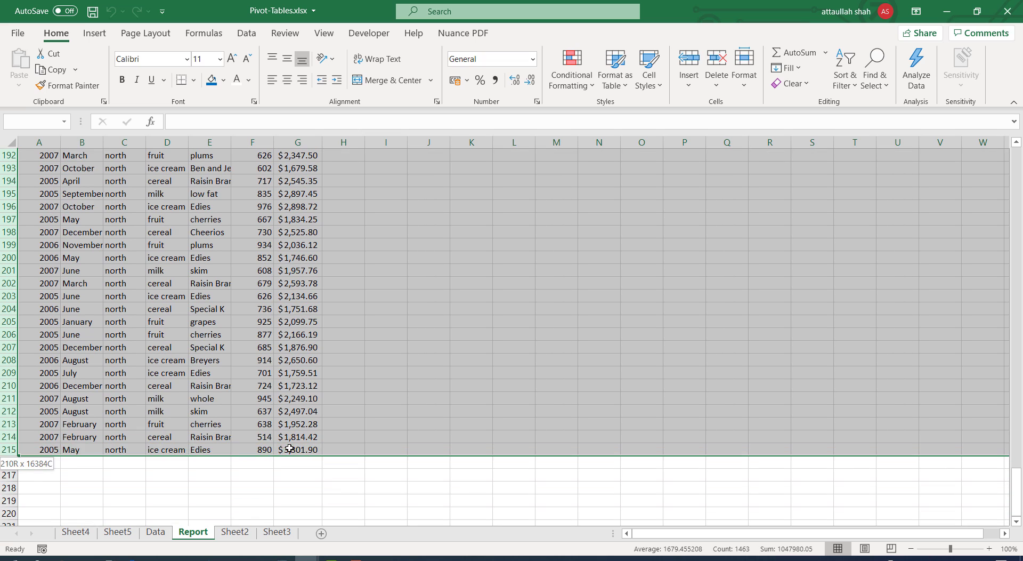
right_click(230, 288)
click(272, 423)
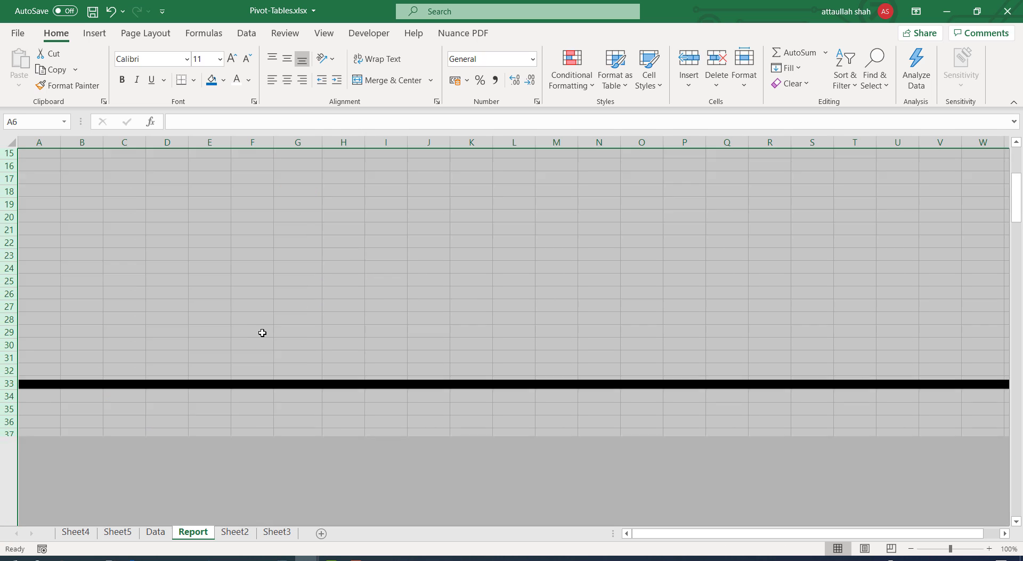
click(266, 282)
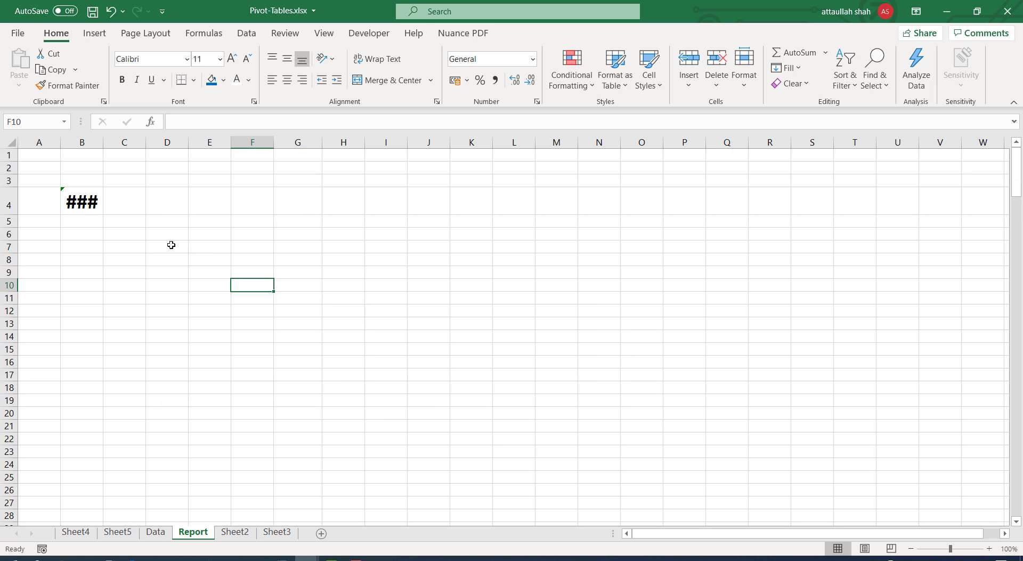
click(81, 203)
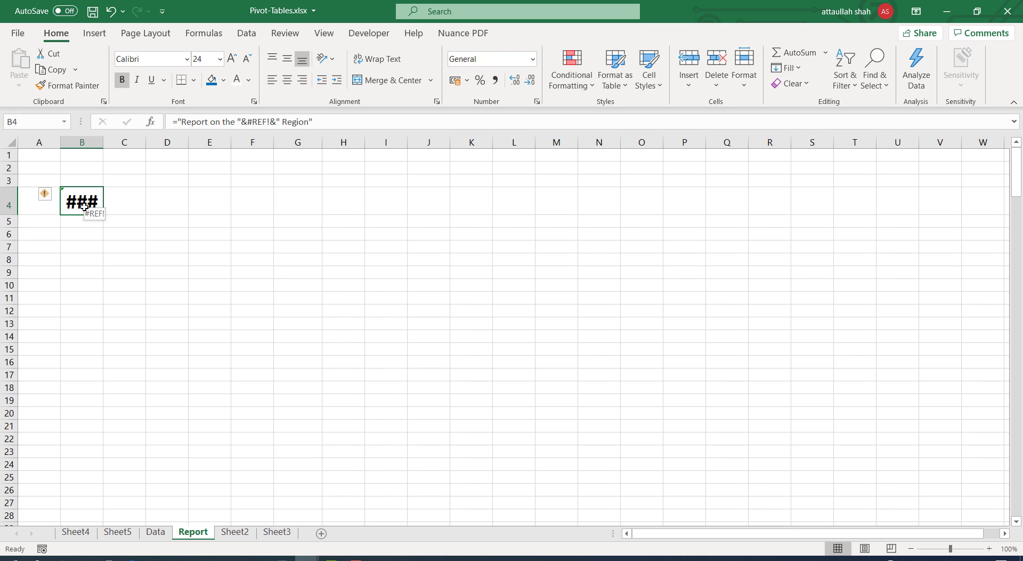
key(Delete)
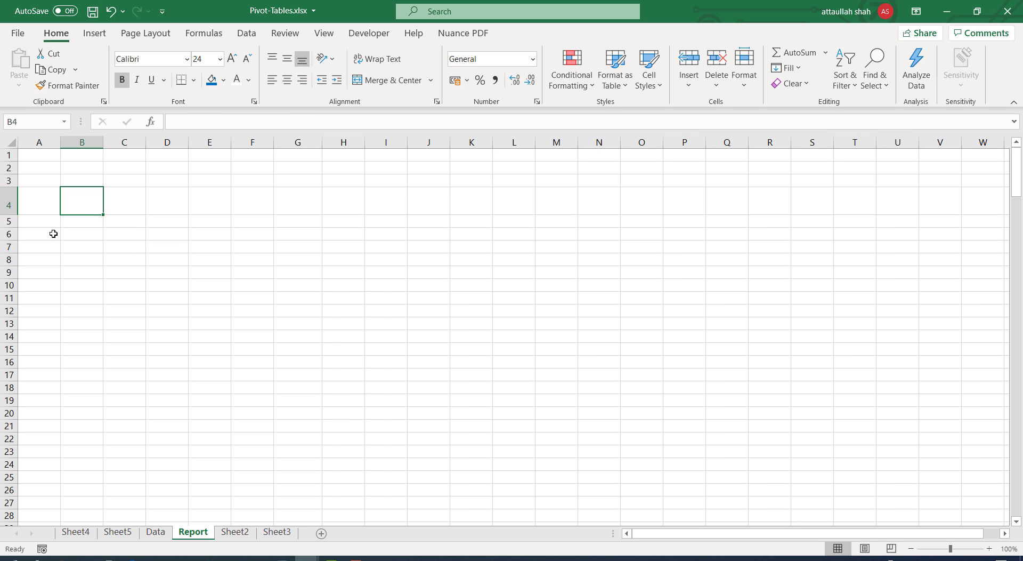
click(40, 250)
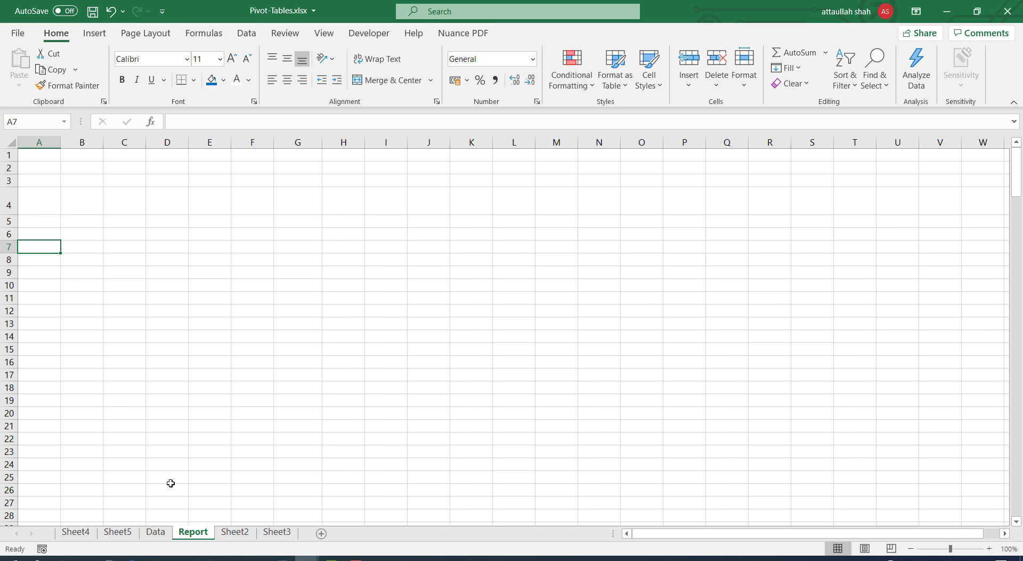
Remove the filter on the Data sheet, rerun the macro from the Generate Report shape and check the title formula in B4.
click(154, 532)
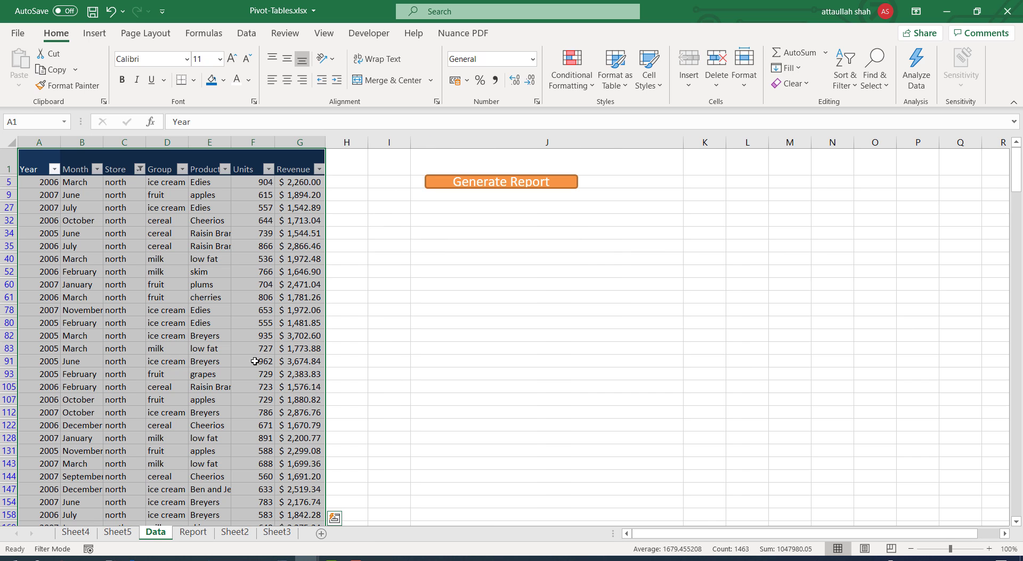
click(462, 287)
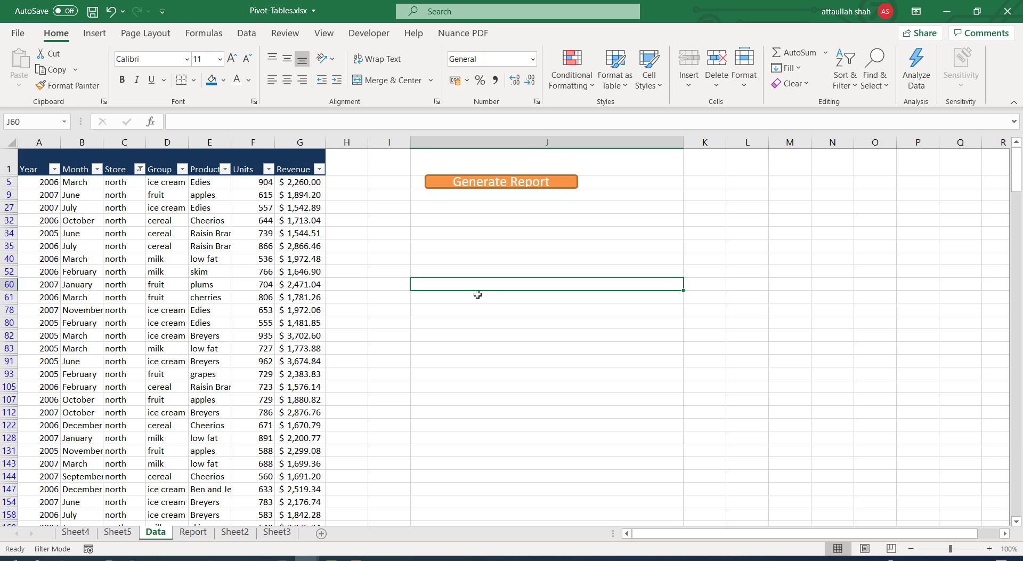
click(247, 34)
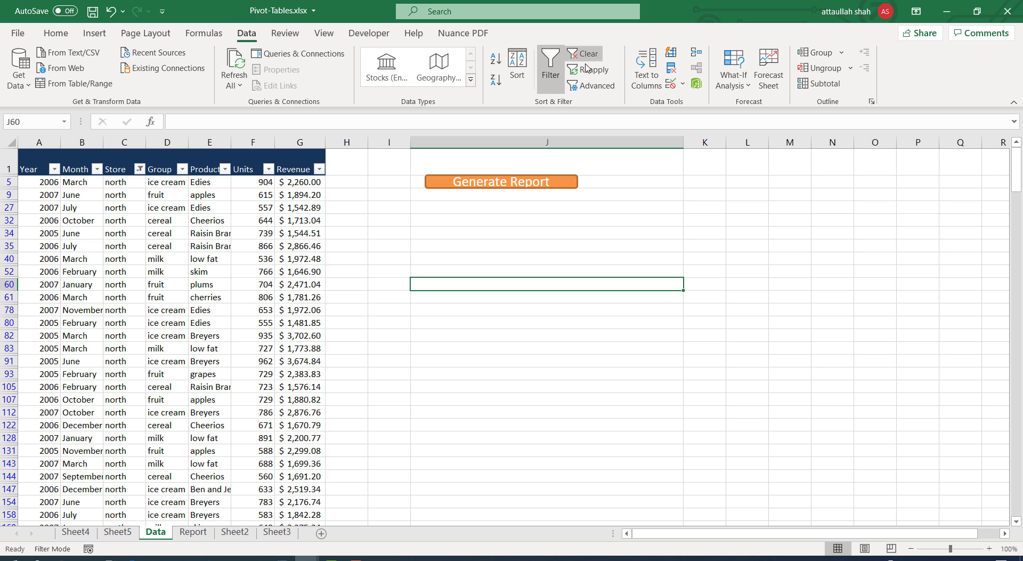
click(550, 73)
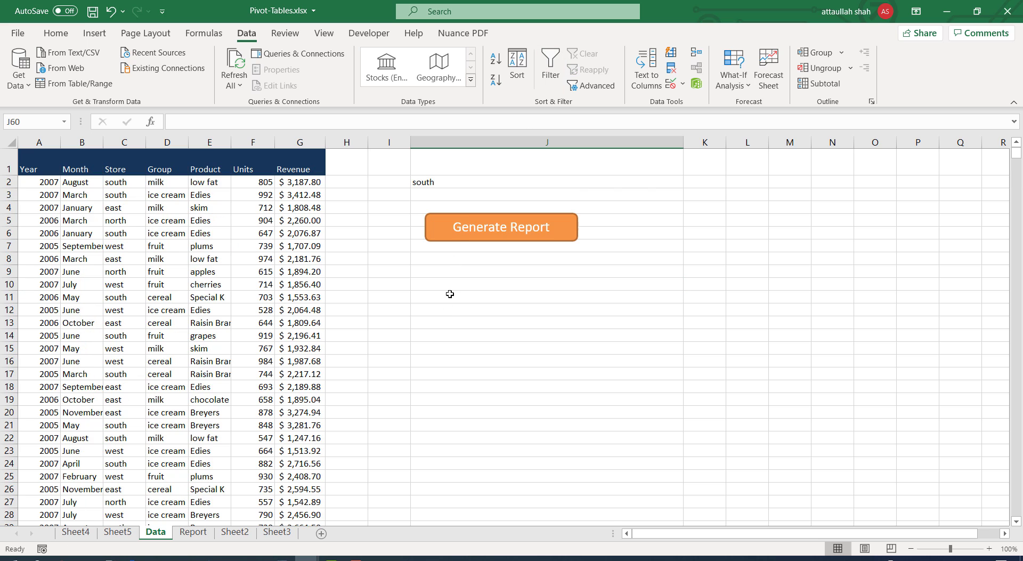
click(483, 229)
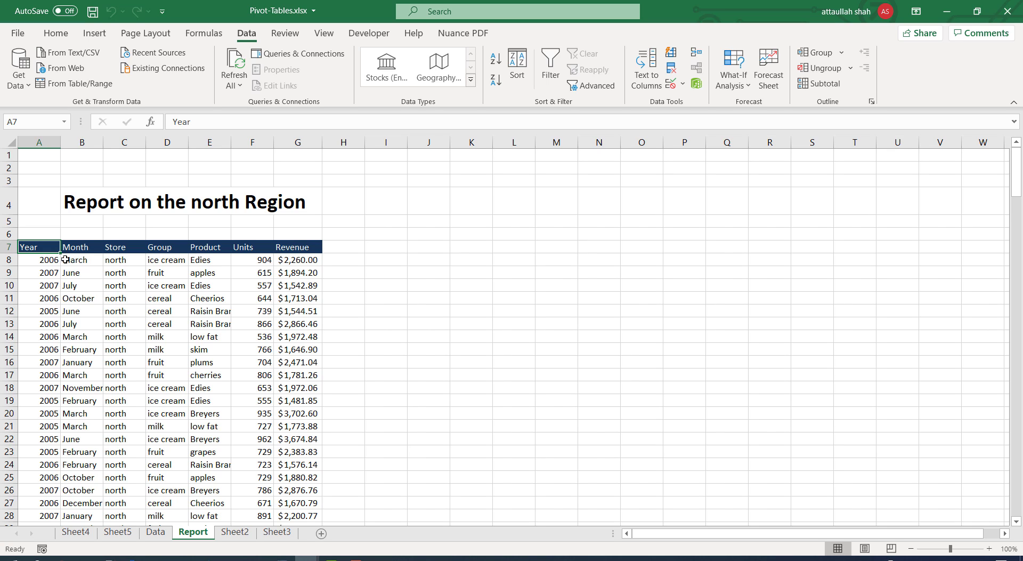
click(82, 201)
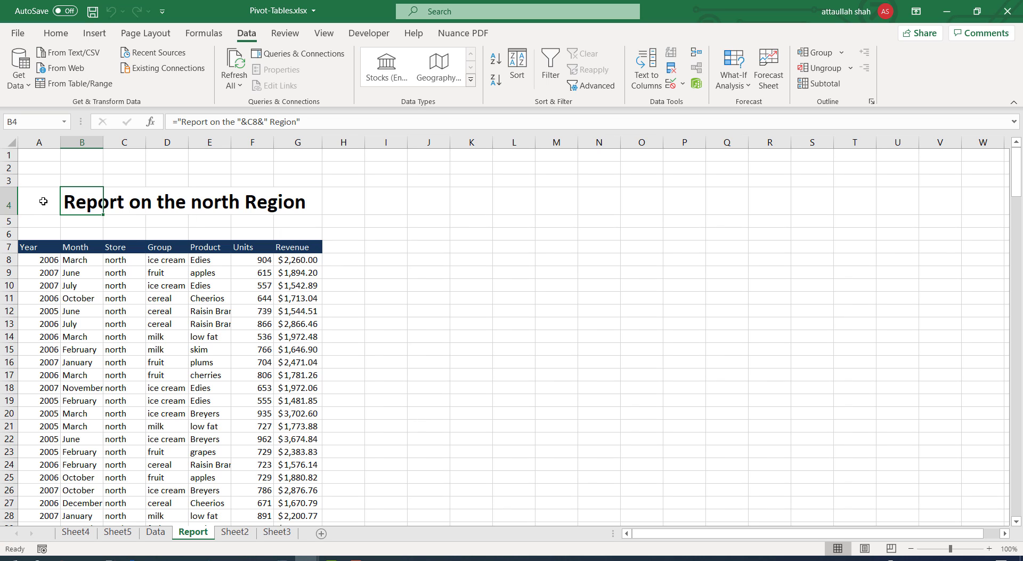
Remove the filter the macro left on the Data sheet and choose east from the list in cell J2.
click(155, 532)
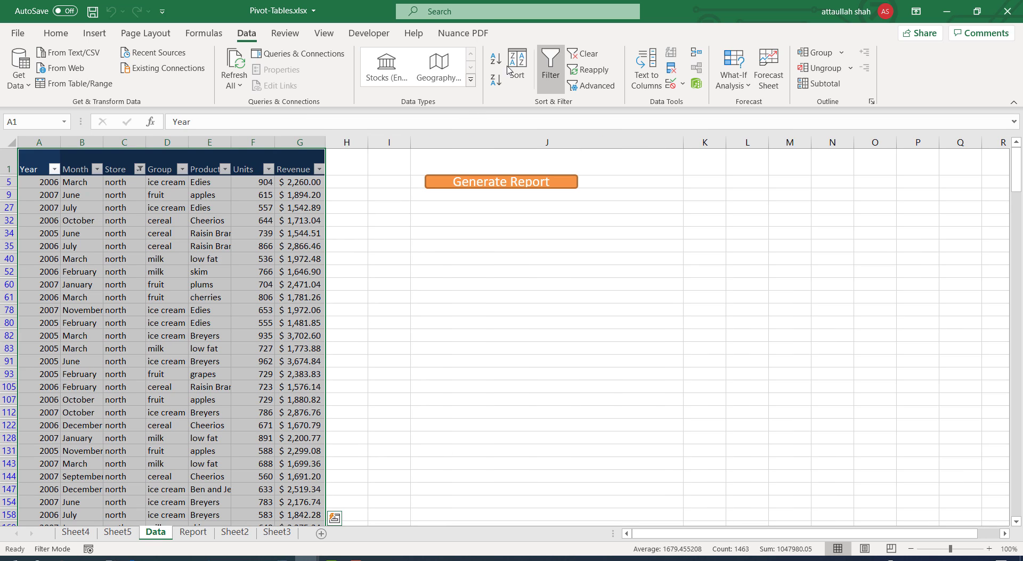
click(550, 80)
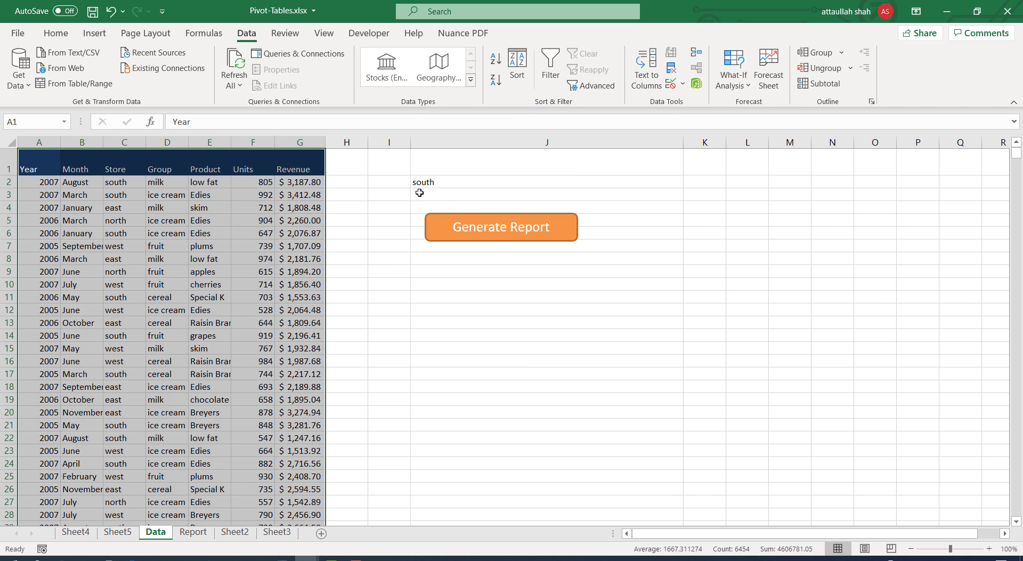
click(441, 182)
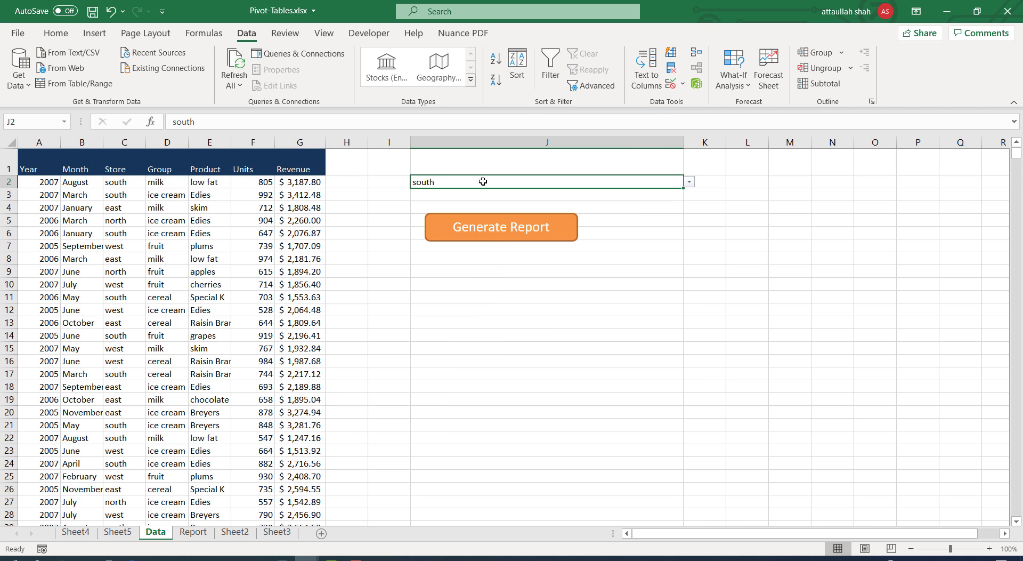
click(690, 183)
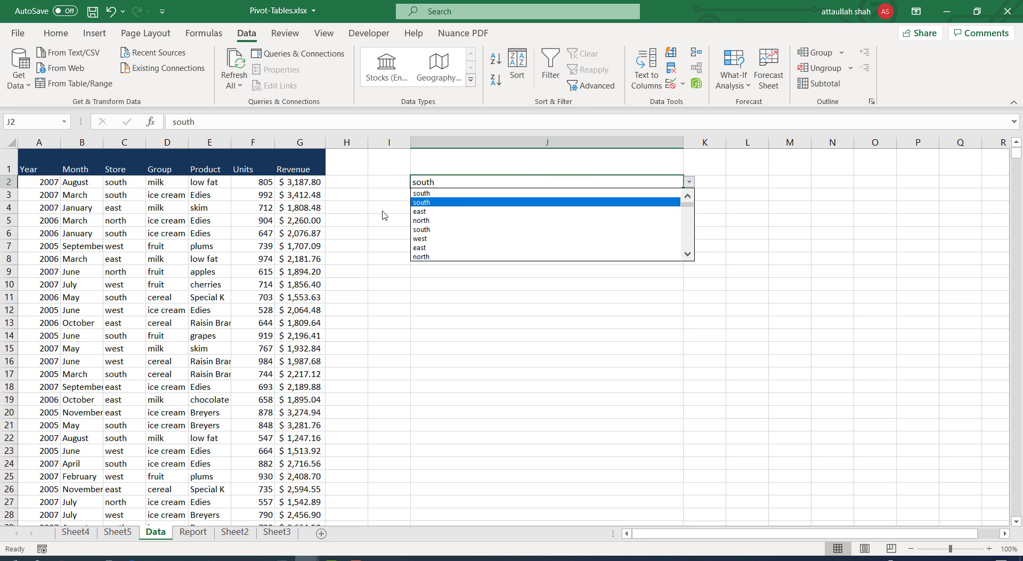
click(429, 211)
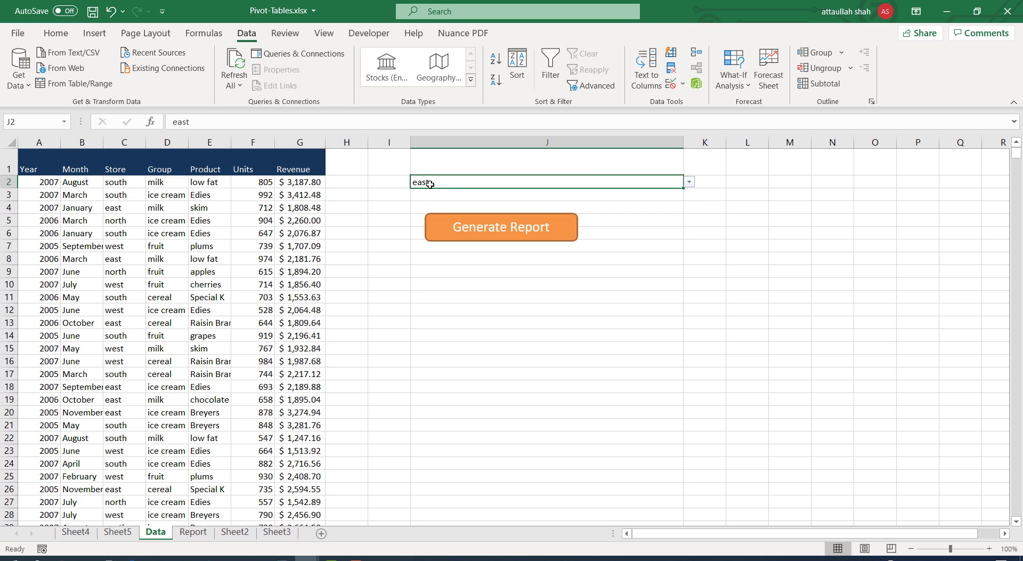